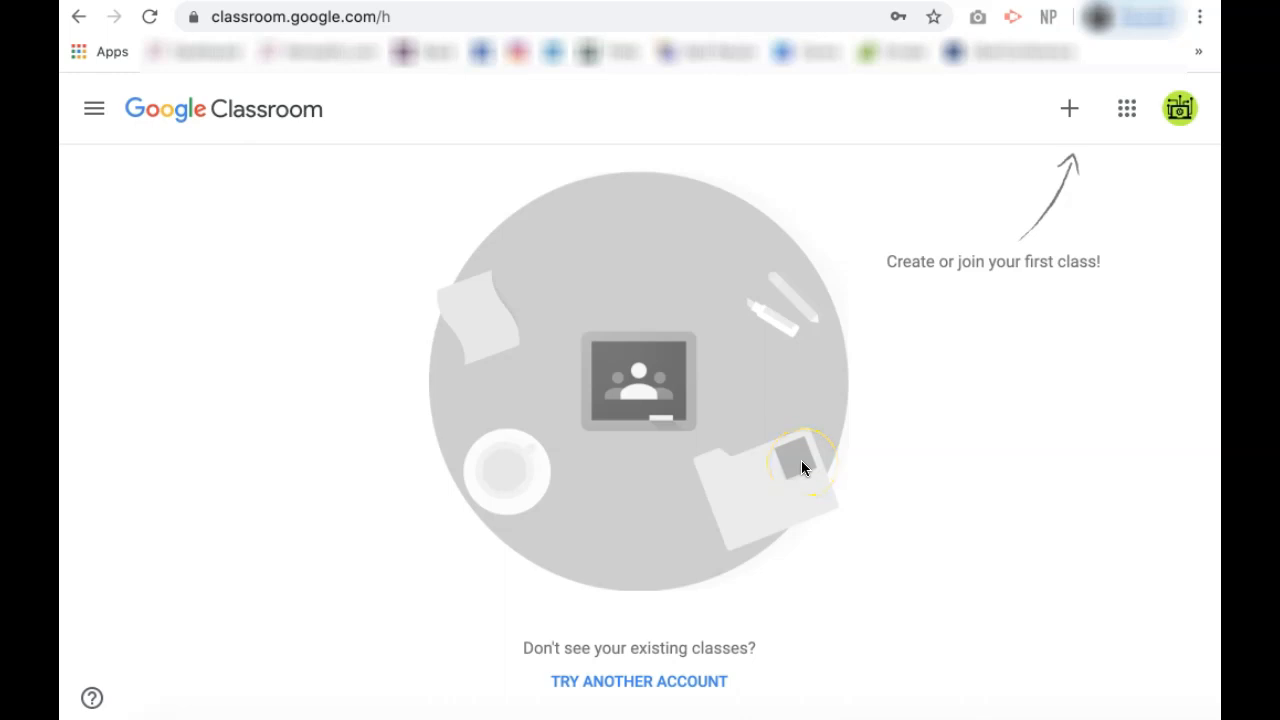
Step: Open the + menu on the Classroom home page, which offers Join class and Create class
{"action": "left_click", "coordinate": [1072, 109]}
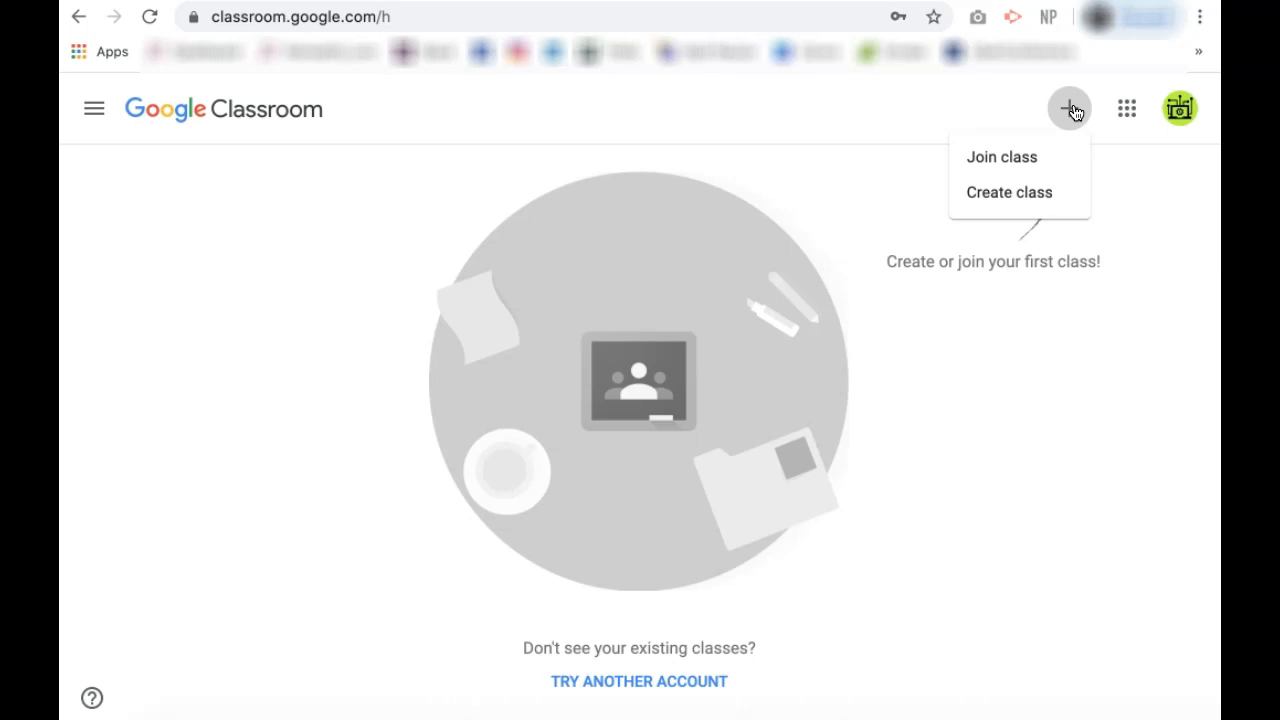
Step: Create the class Techoist How To Videos, Section 1, subject Google Classroom, room 1
{"action": "left_click", "coordinate": [1061, 203]}
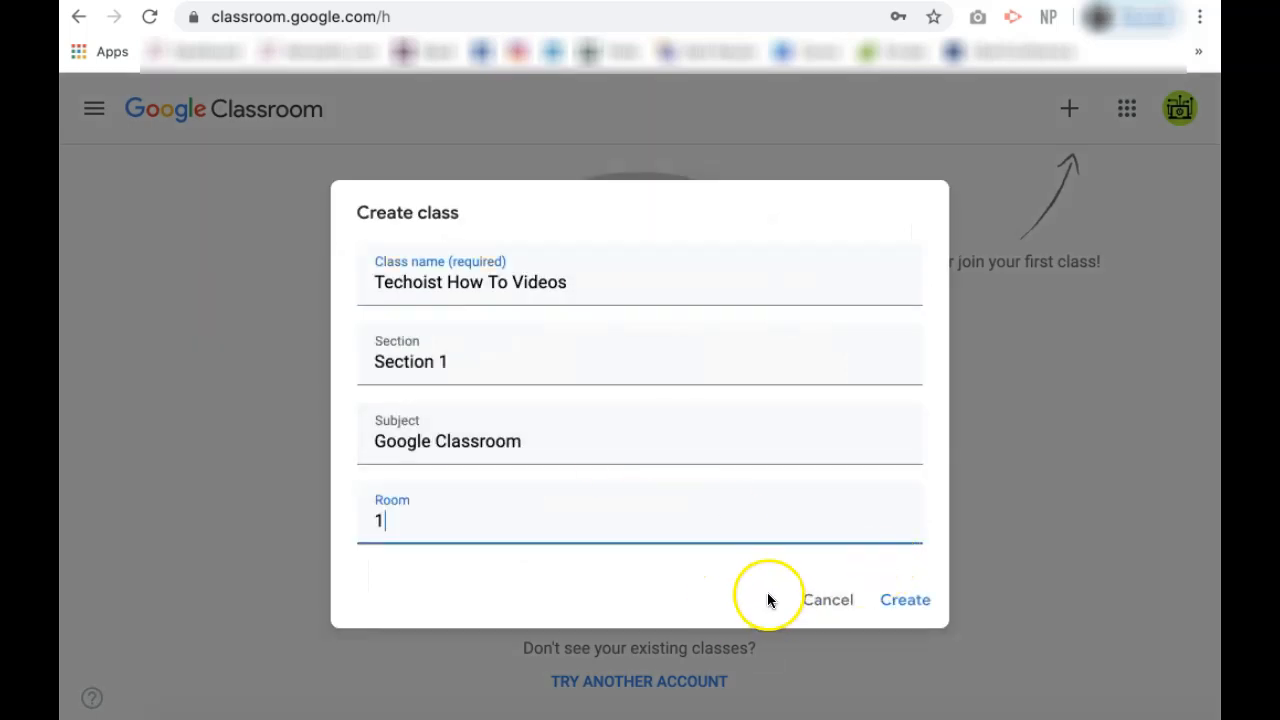
{"action": "left_click", "coordinate": [920, 607]}
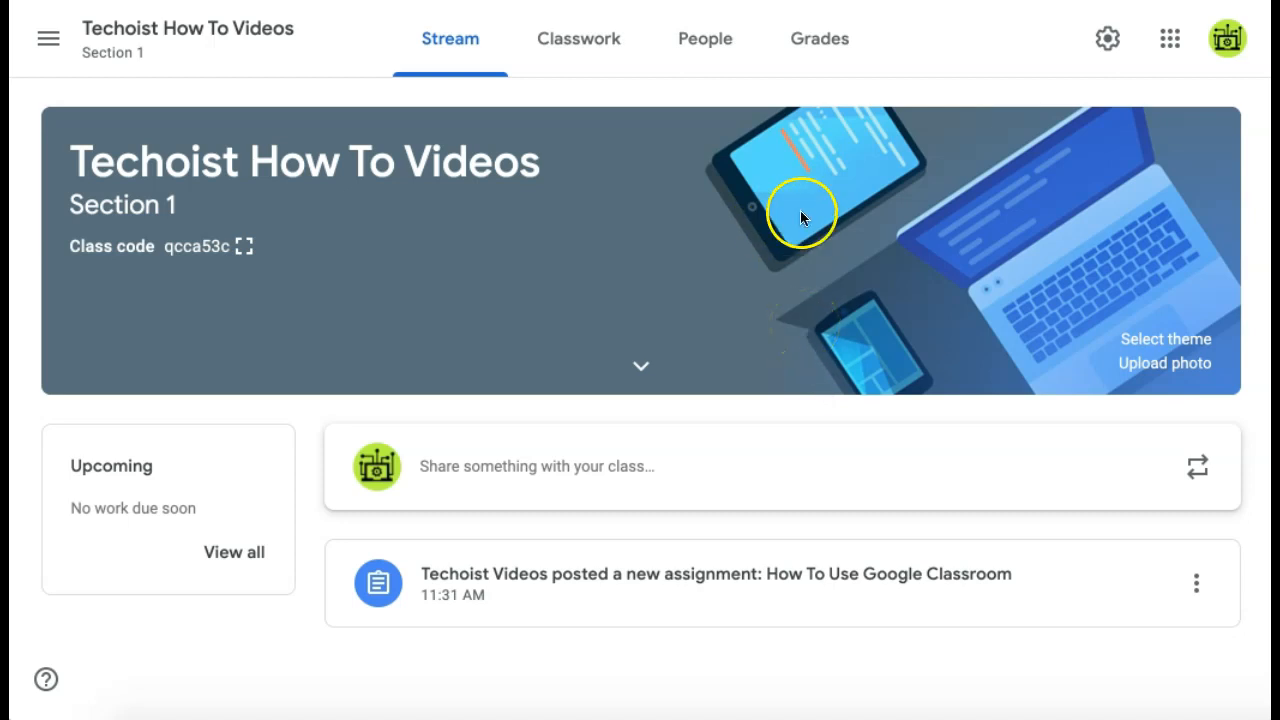
Step: Apply the blue Math & Science magnet-and-rocket theme as the class banner
{"action": "left_click", "coordinate": [1206, 343]}
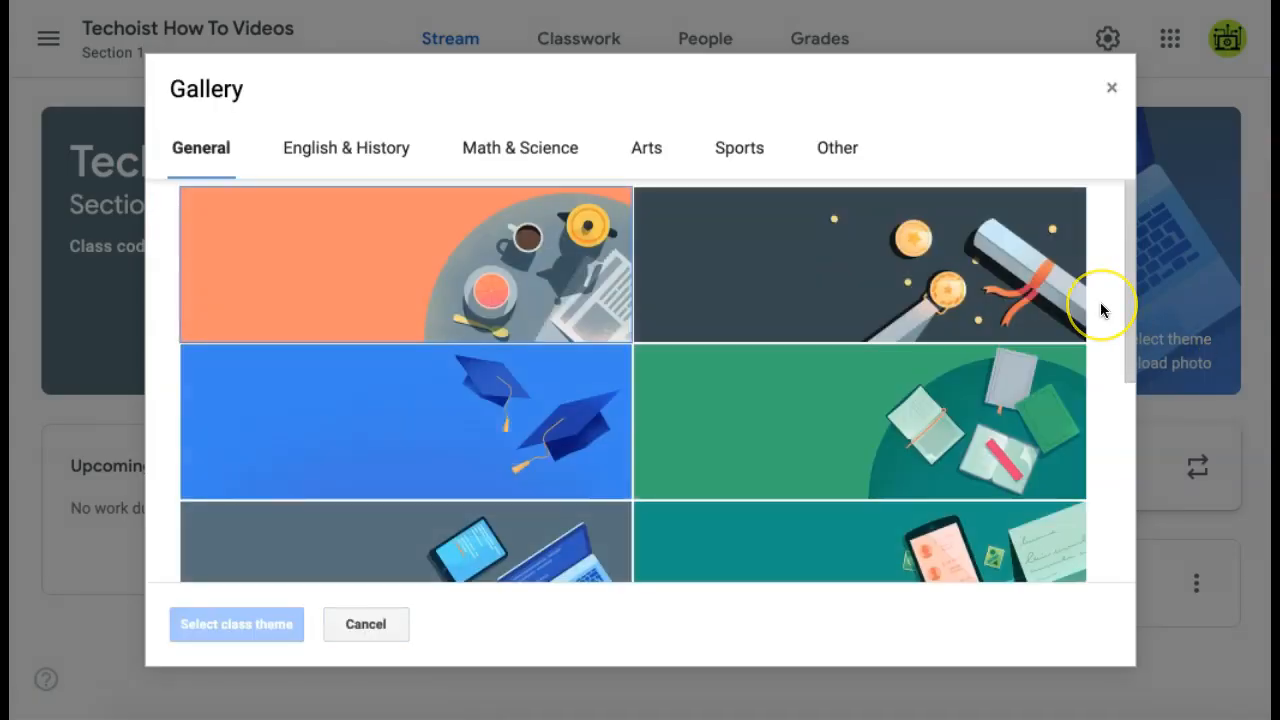
{"action": "scroll", "coordinate": [1100, 309], "scroll_direction": "down", "scroll_amount": 3}
{"action": "scroll", "coordinate": [1100, 309], "scroll_direction": "up", "scroll_amount": 4}
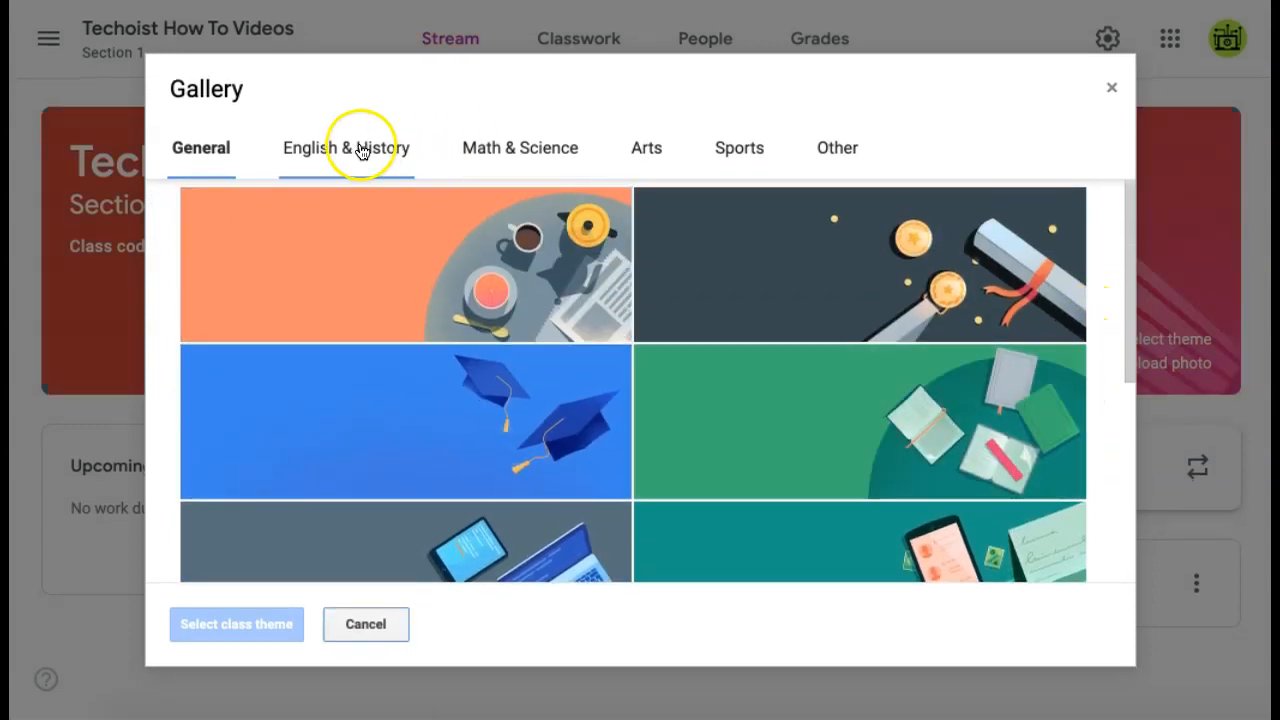
{"action": "left_click", "coordinate": [360, 150]}
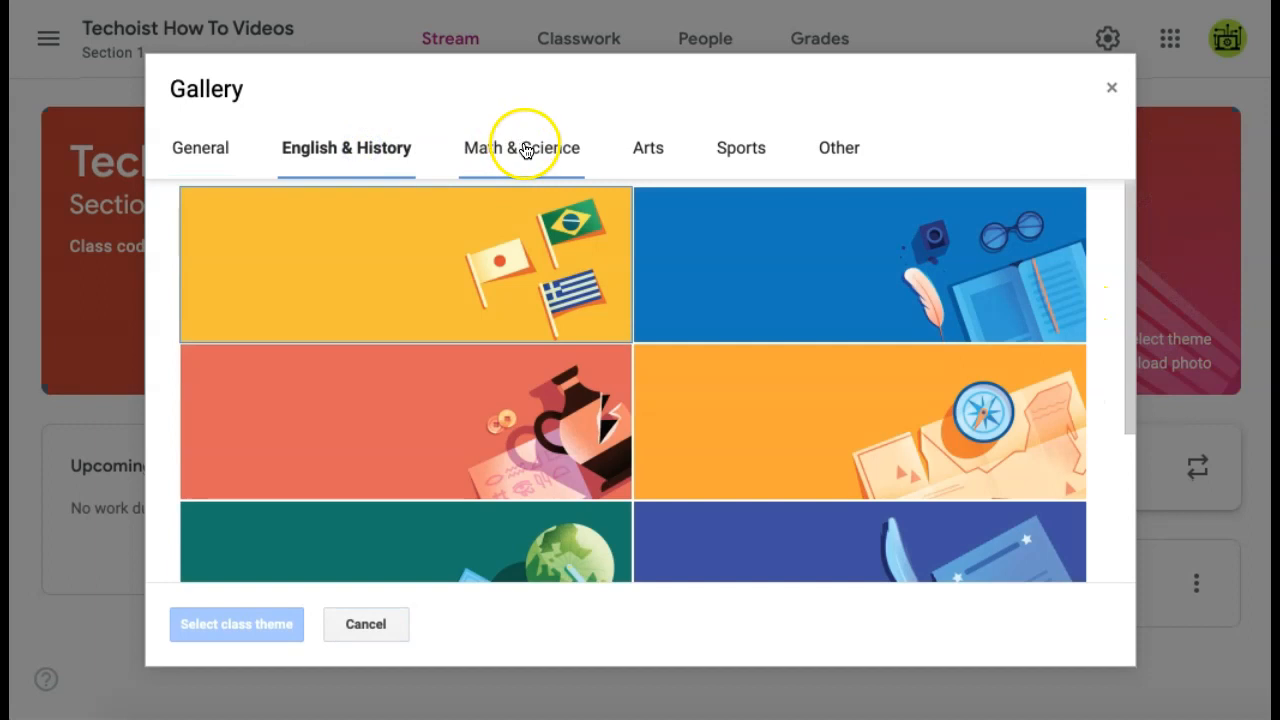
{"action": "left_click", "coordinate": [520, 145]}
{"action": "left_click", "coordinate": [586, 323]}
{"action": "scroll", "coordinate": [600, 315], "scroll_direction": "down", "scroll_amount": 1}
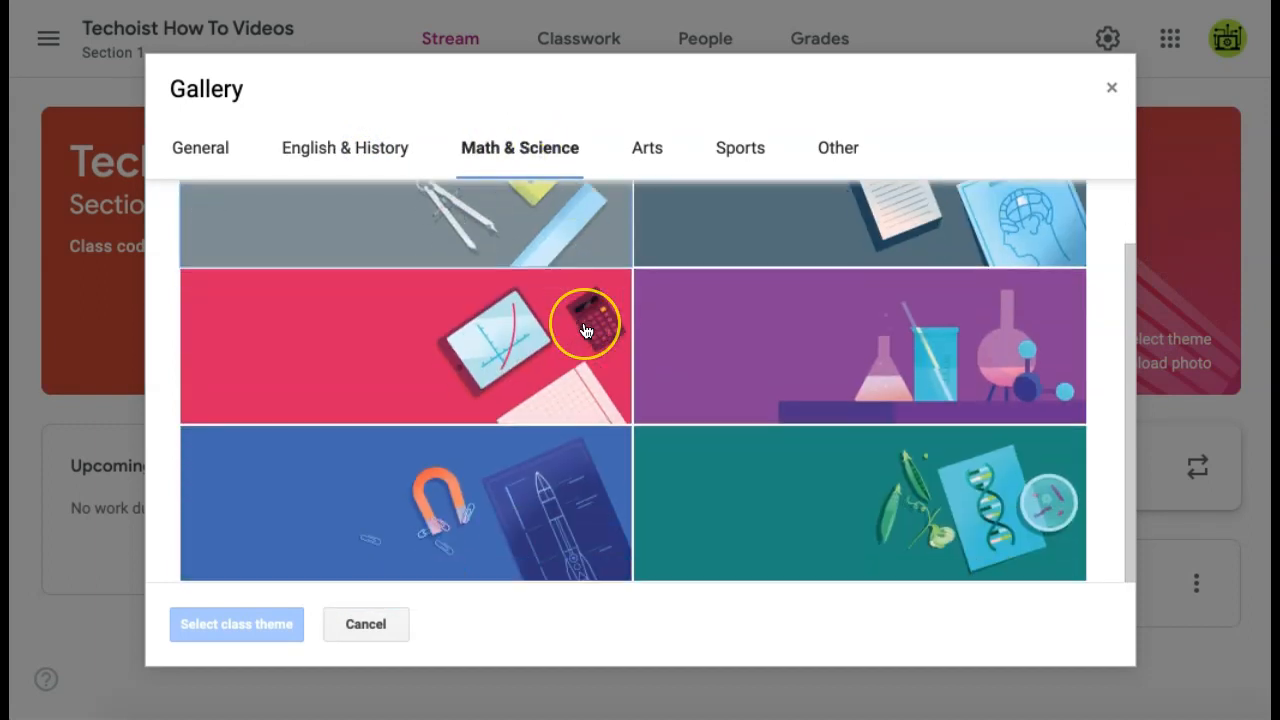
{"action": "left_click", "coordinate": [600, 495]}
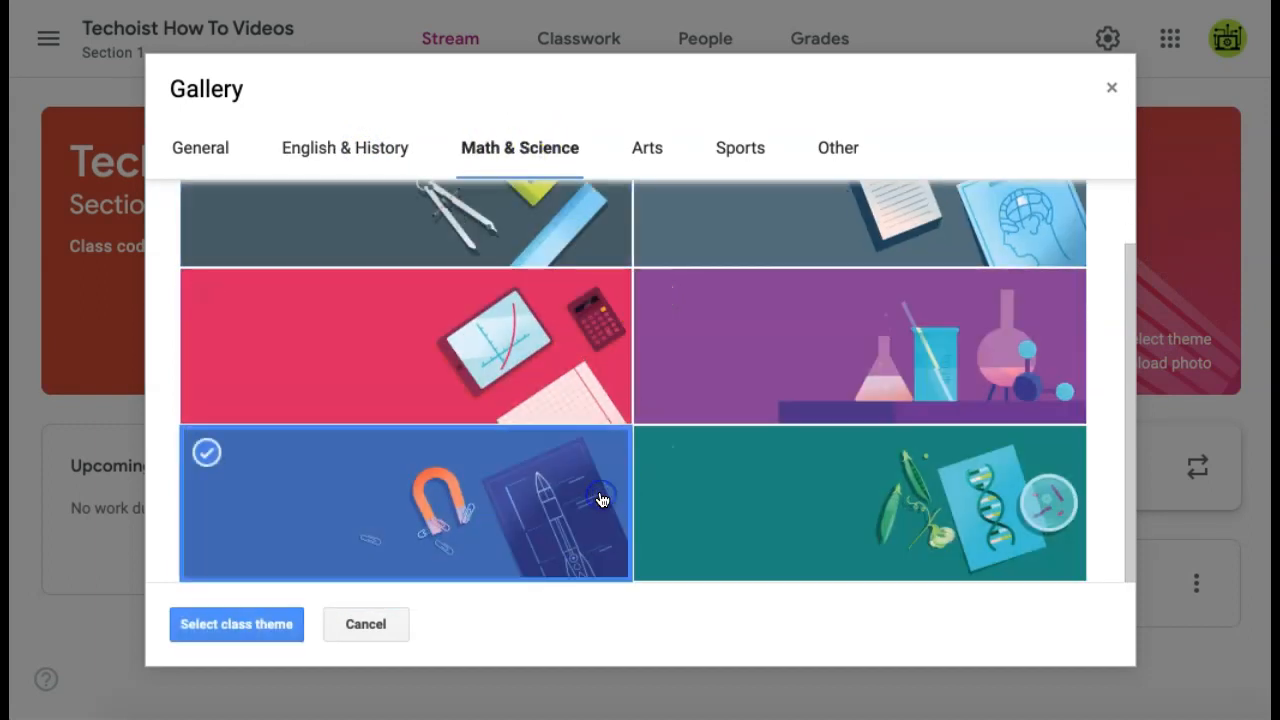
{"action": "left_click", "coordinate": [266, 624]}
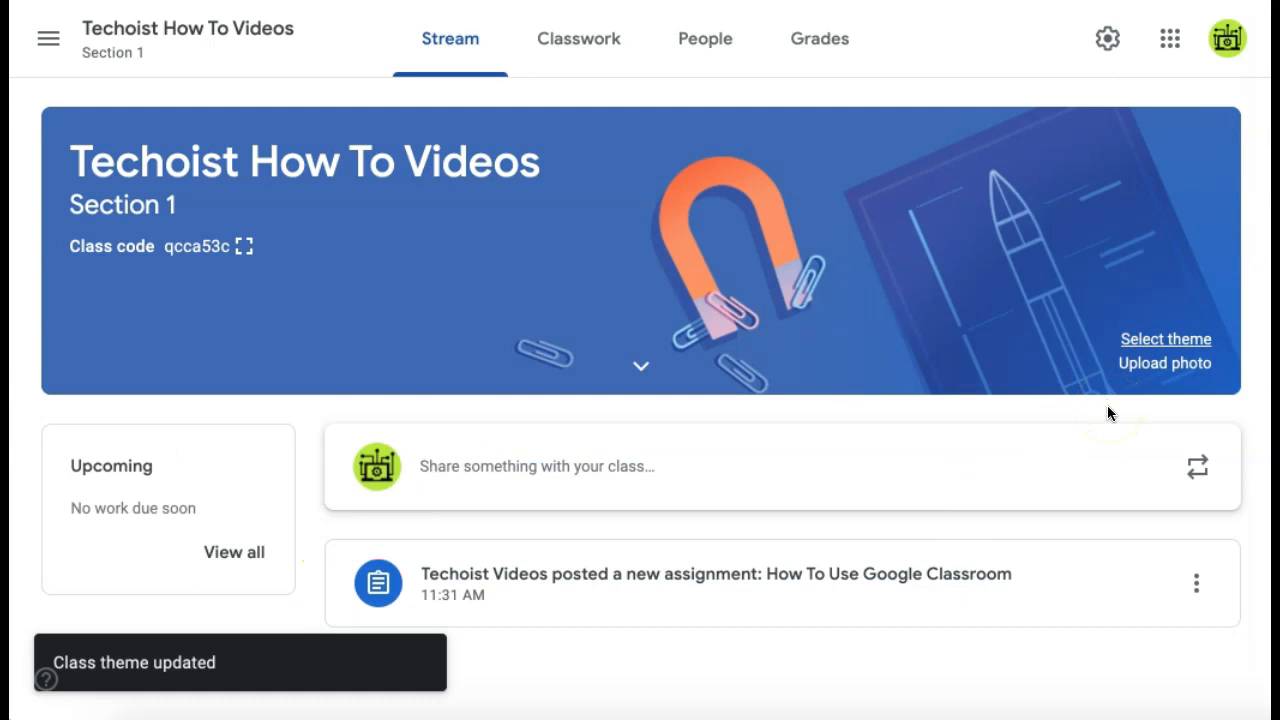
{"action": "left_click", "coordinate": [1193, 371]}
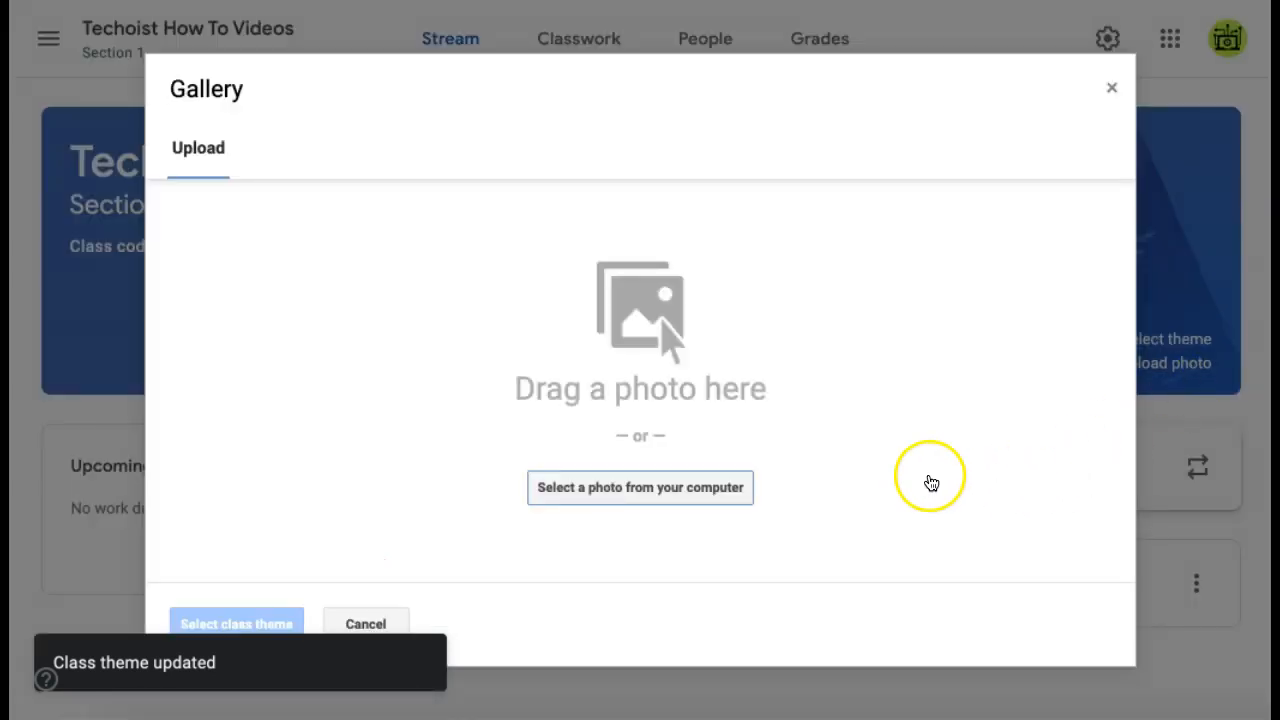
{"action": "left_click", "coordinate": [1110, 90]}
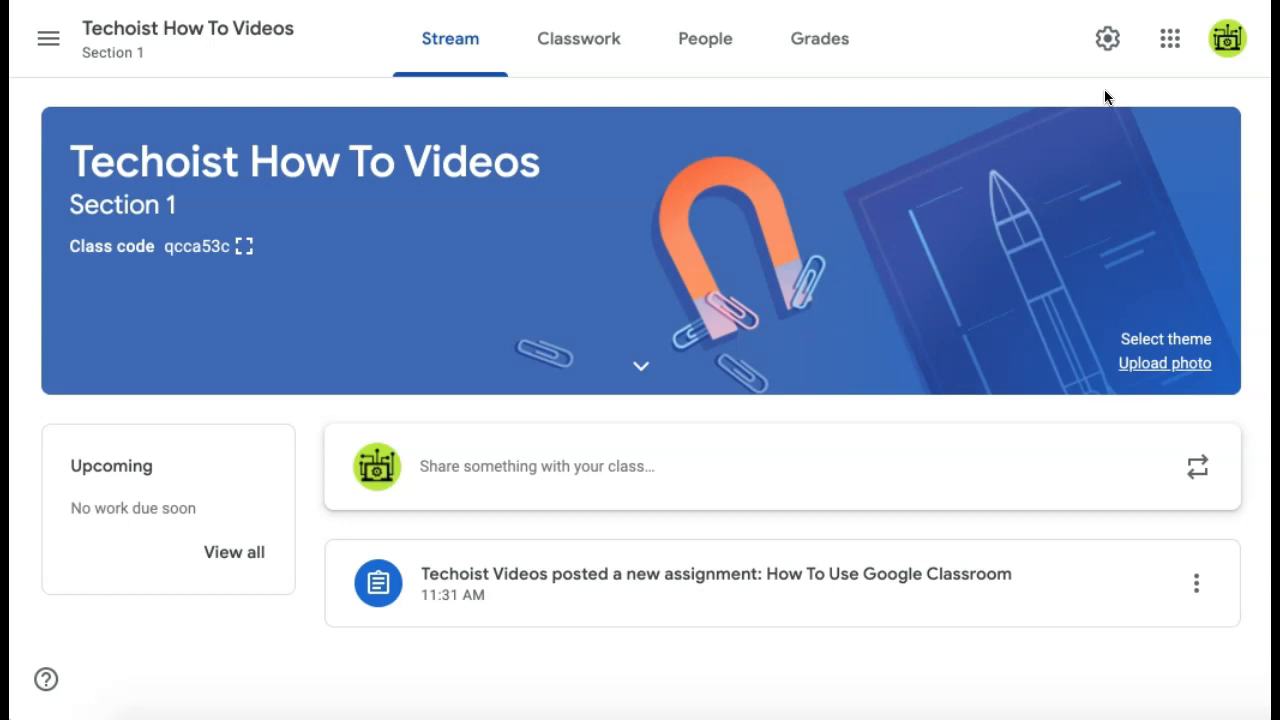
Step: Draft an all-students announcement: 'Hope everyone had a great weekend! Here is a fun article to read!'
{"action": "left_click", "coordinate": [913, 483]}
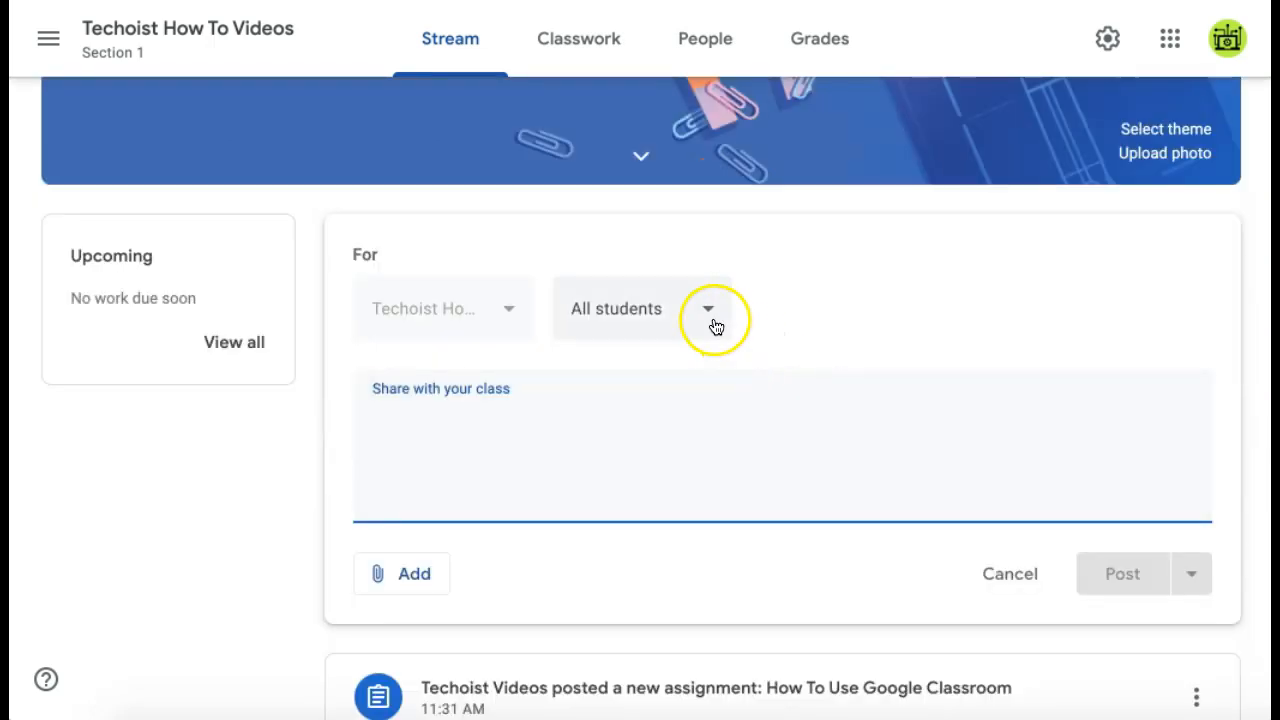
{"action": "left_click", "coordinate": [711, 315]}
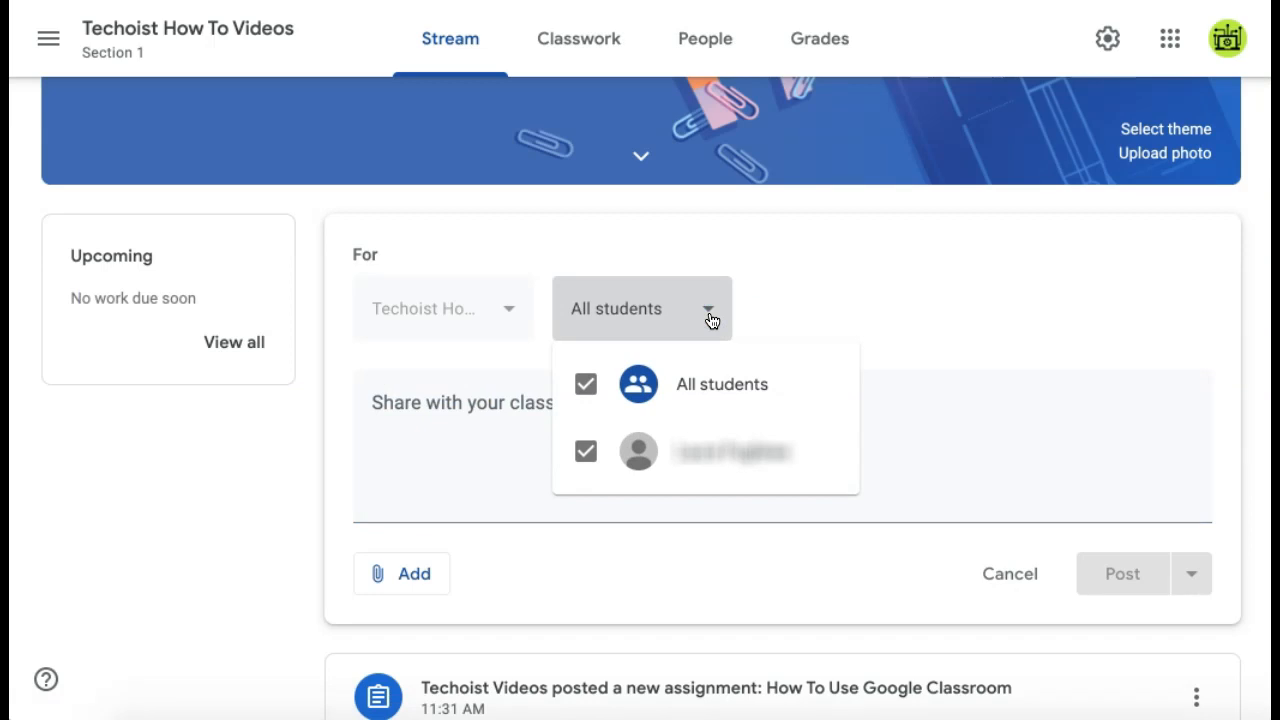
{"action": "left_click", "coordinate": [908, 243]}
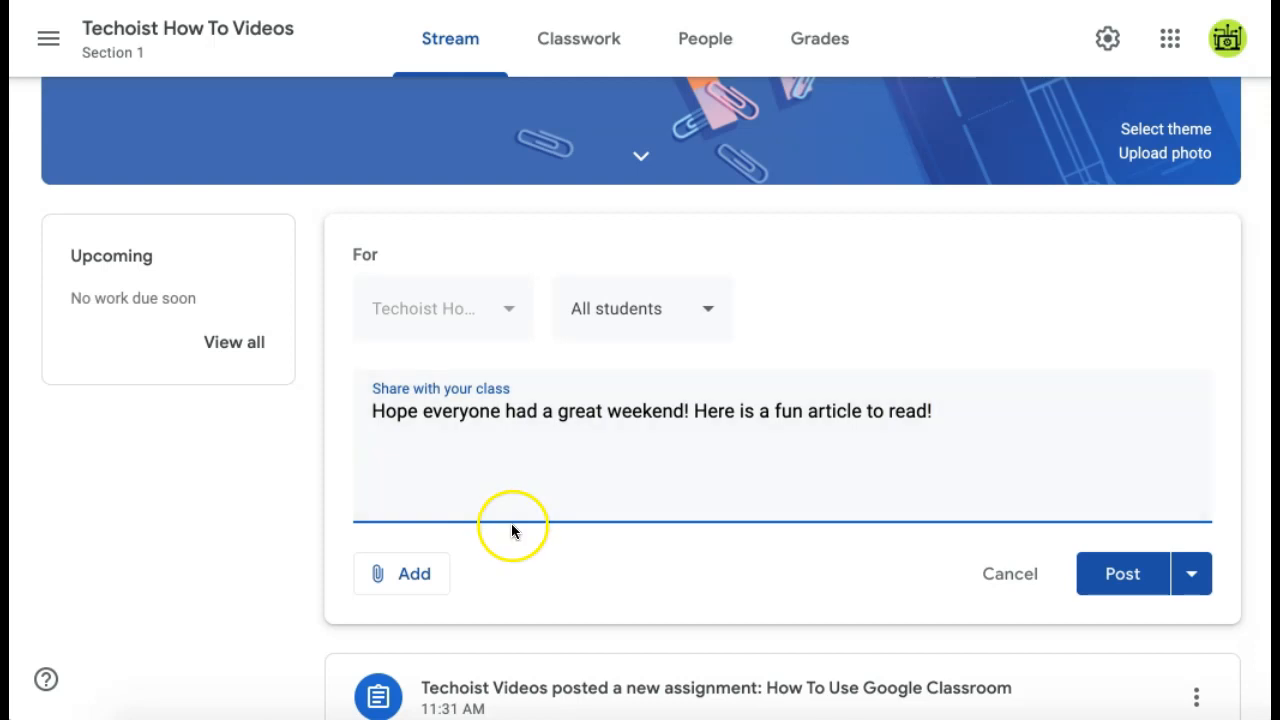
{"action": "left_click", "coordinate": [439, 596]}
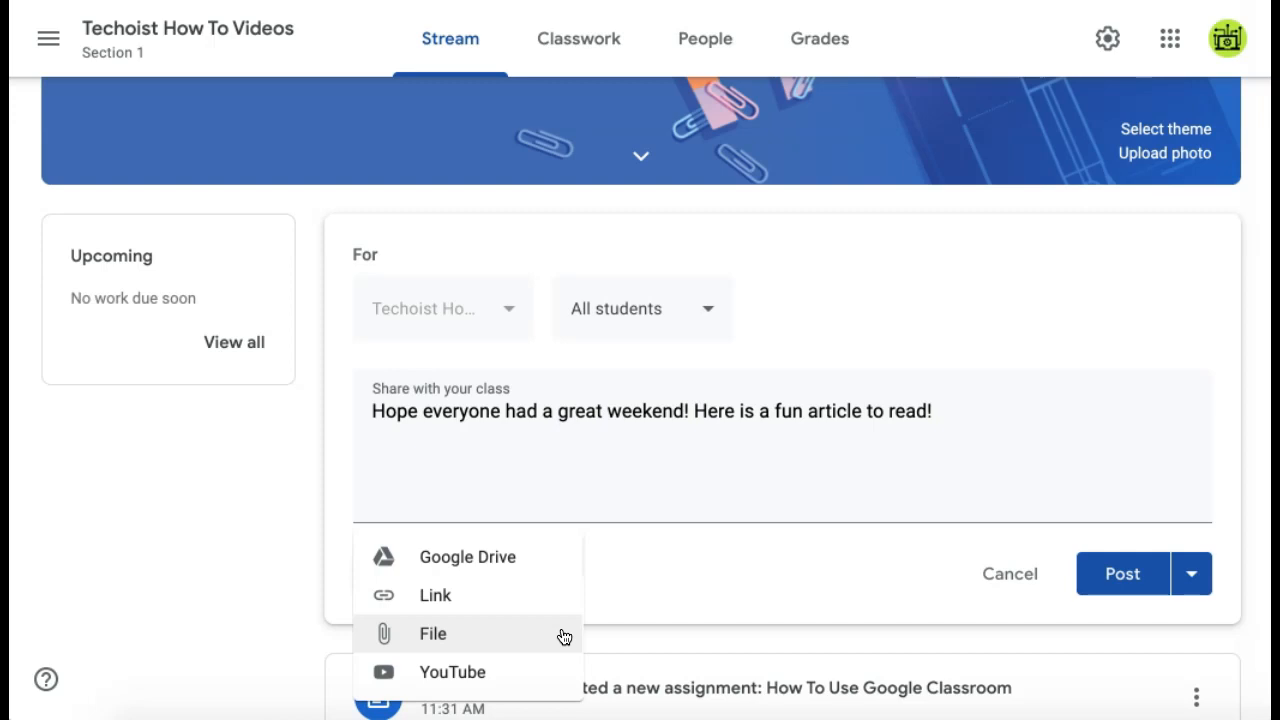
{"action": "left_click", "coordinate": [562, 674]}
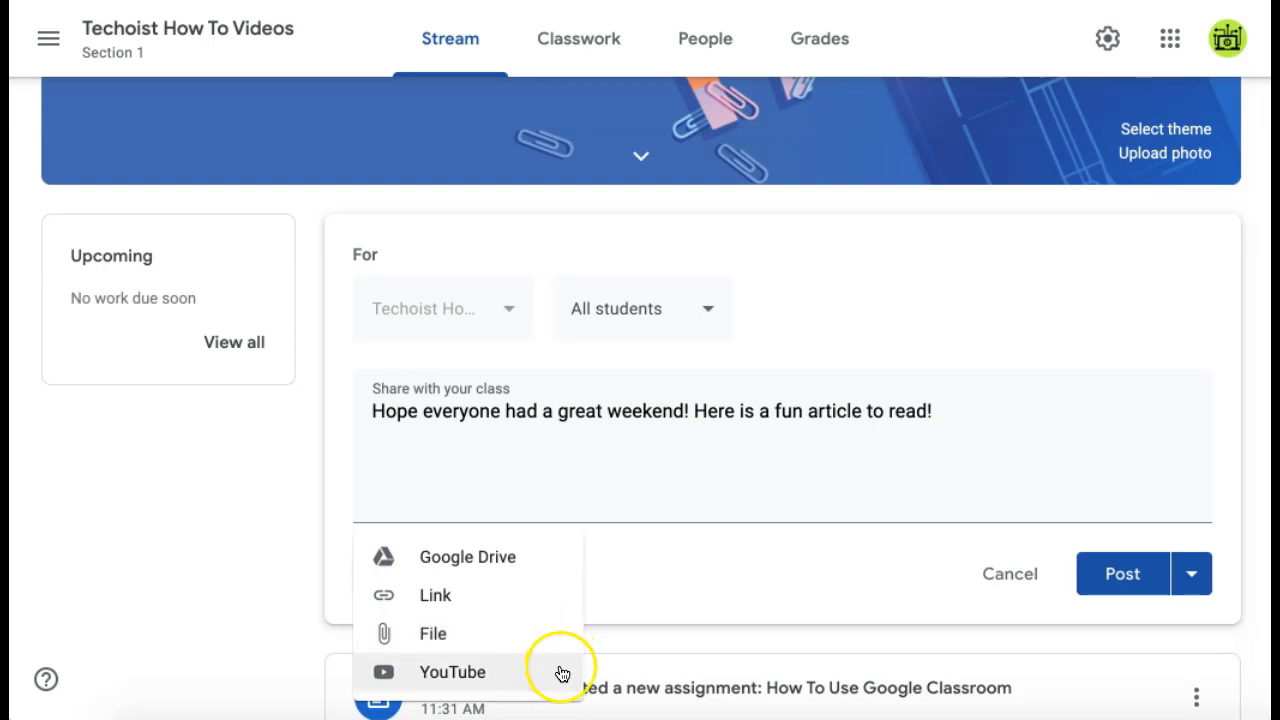
{"action": "left_click", "coordinate": [700, 567]}
{"action": "left_click", "coordinate": [1163, 452]}
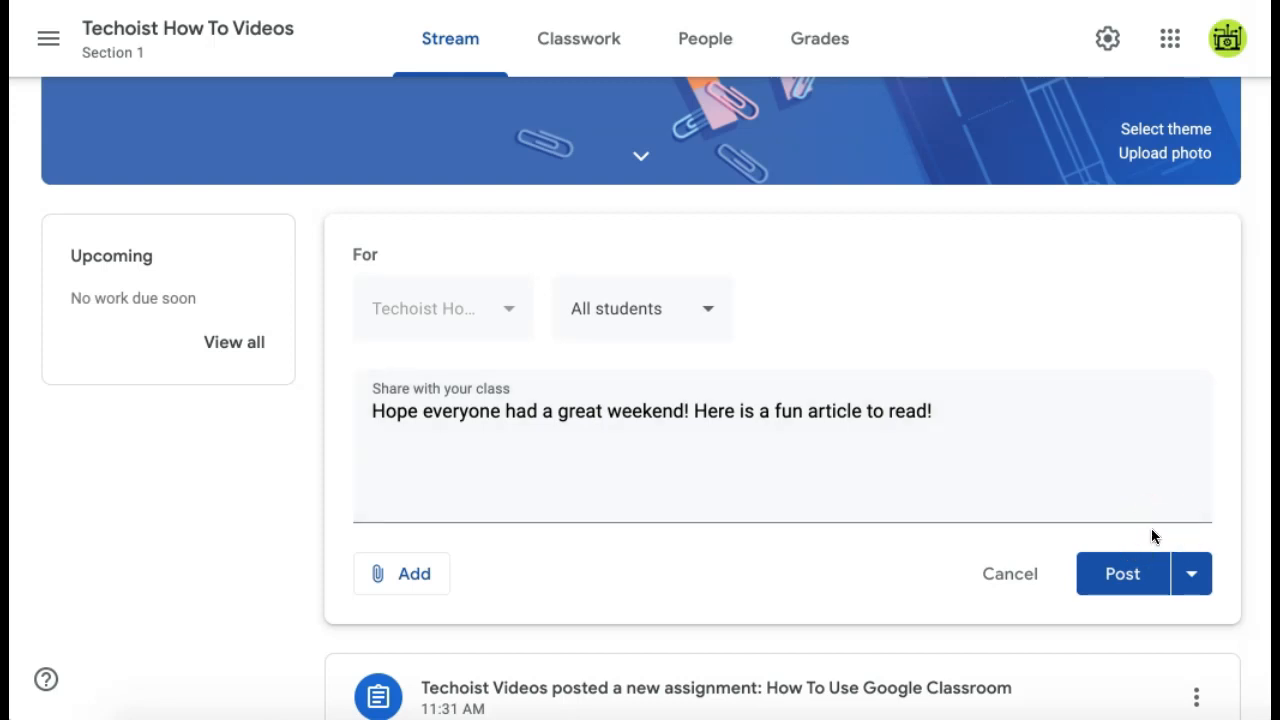
Step: Try scheduling the announcement for June 10, then cancel without posting
{"action": "left_click", "coordinate": [1197, 578]}
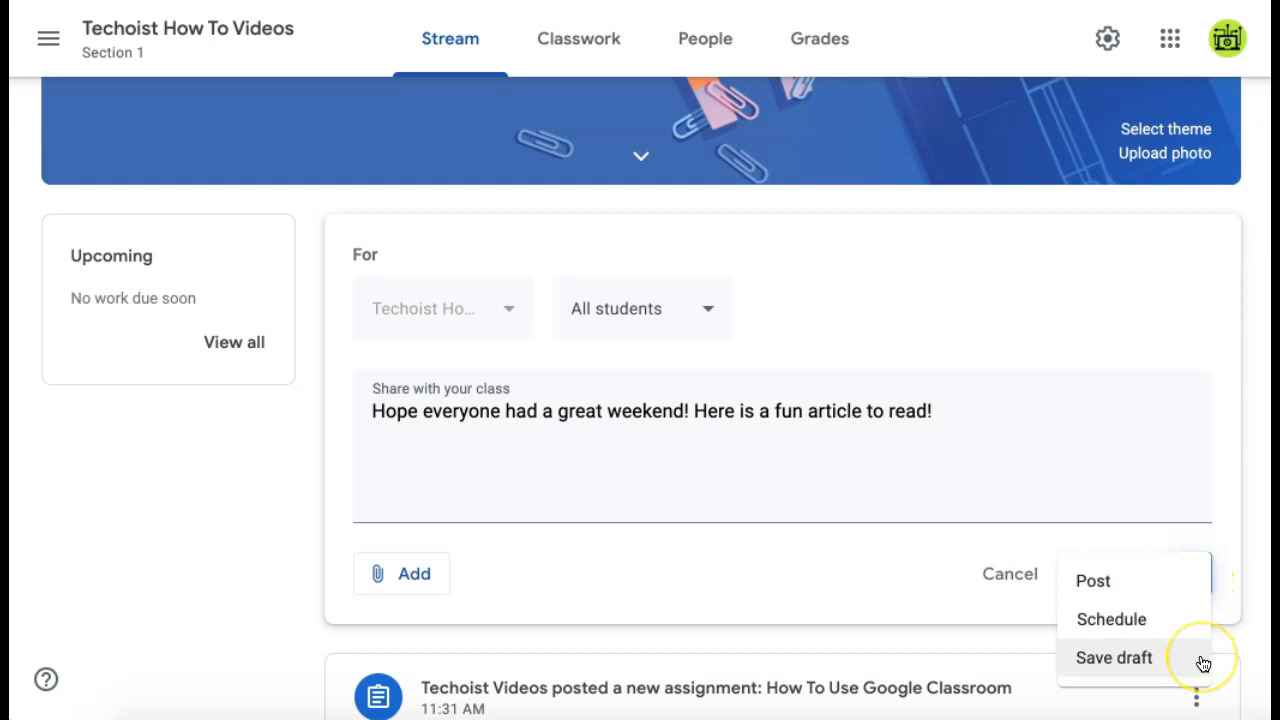
{"action": "left_click", "coordinate": [1194, 620]}
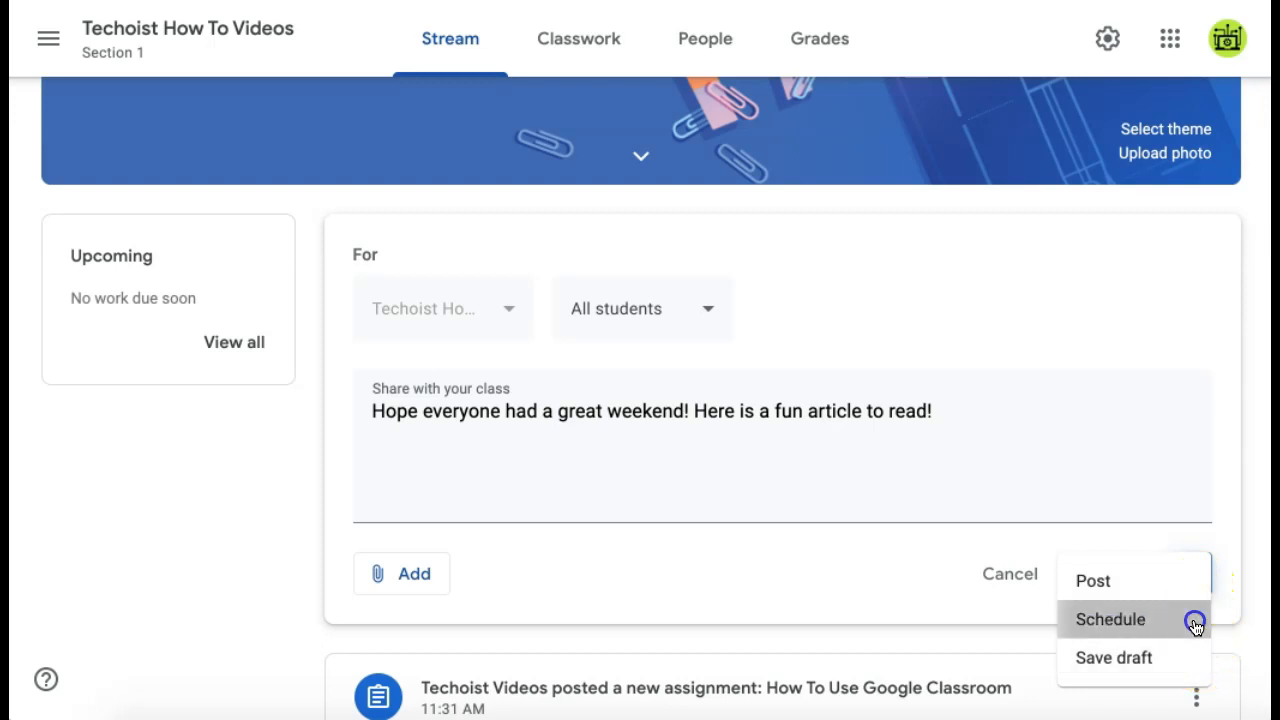
{"action": "scroll", "coordinate": [760, 366], "scroll_direction": "down", "scroll_amount": 1}
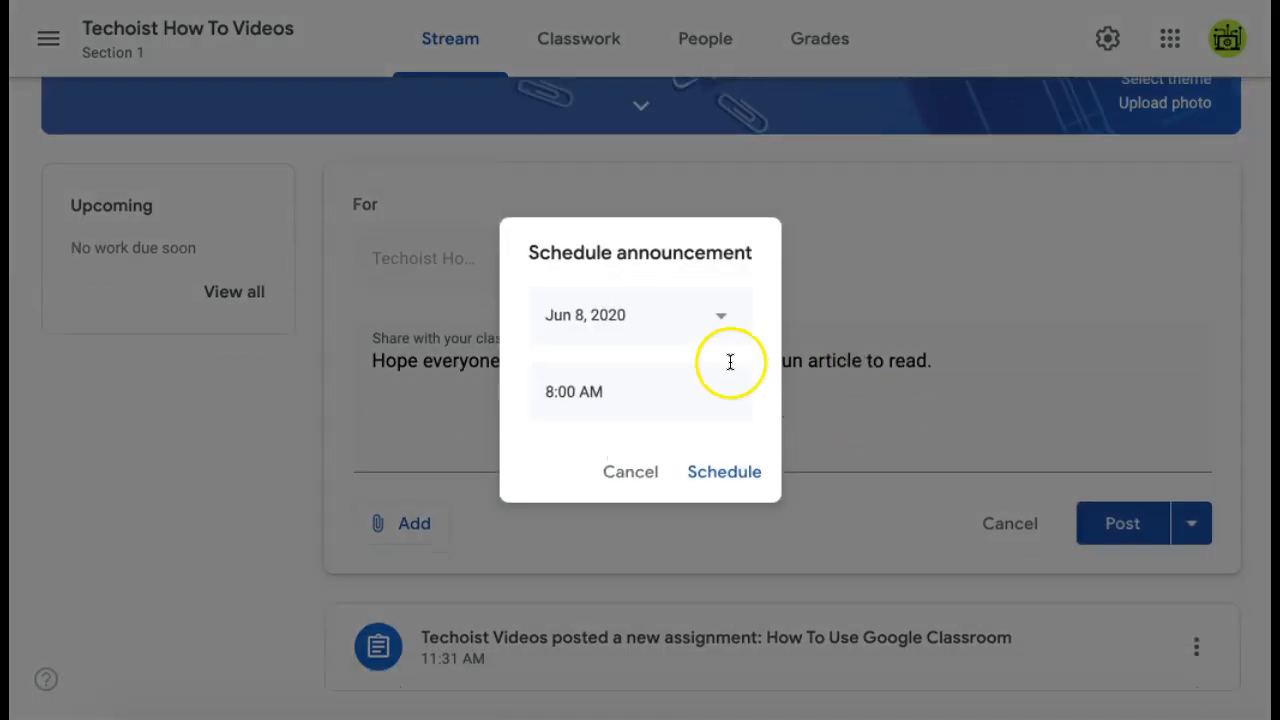
{"action": "left_click", "coordinate": [721, 316]}
{"action": "left_click", "coordinate": [664, 469]}
{"action": "left_click", "coordinate": [638, 410]}
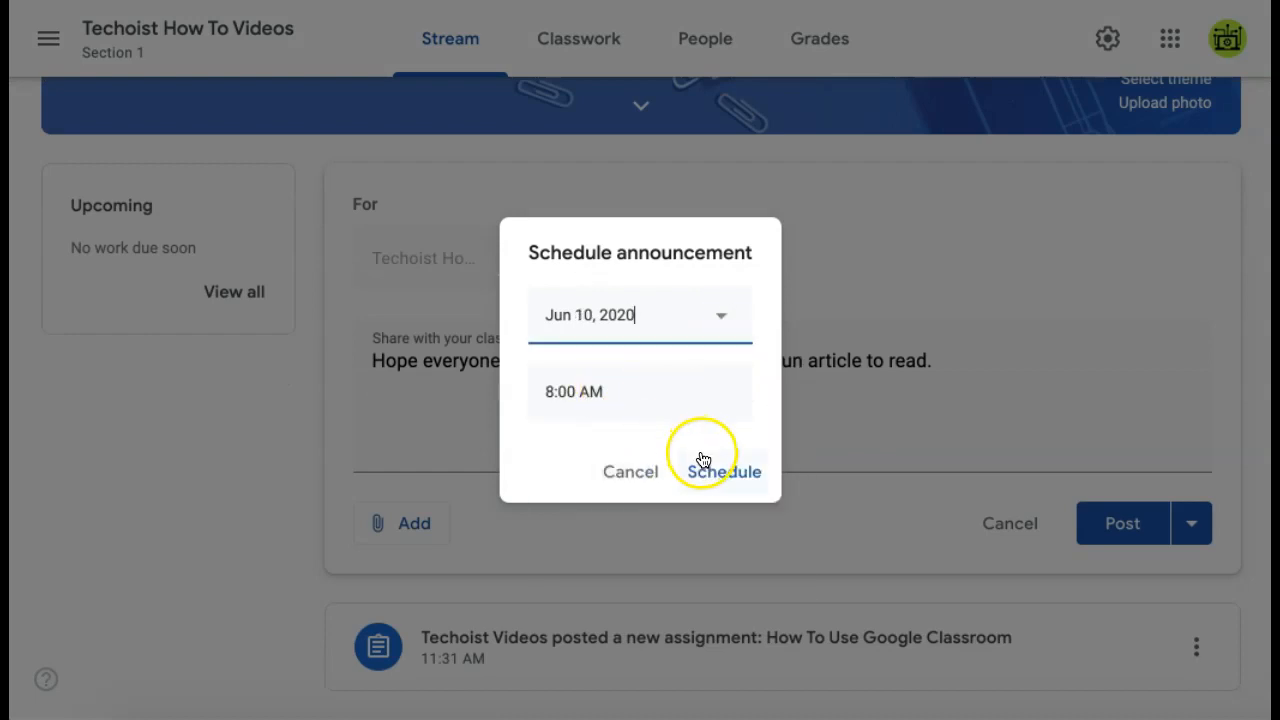
{"action": "left_click", "coordinate": [651, 462]}
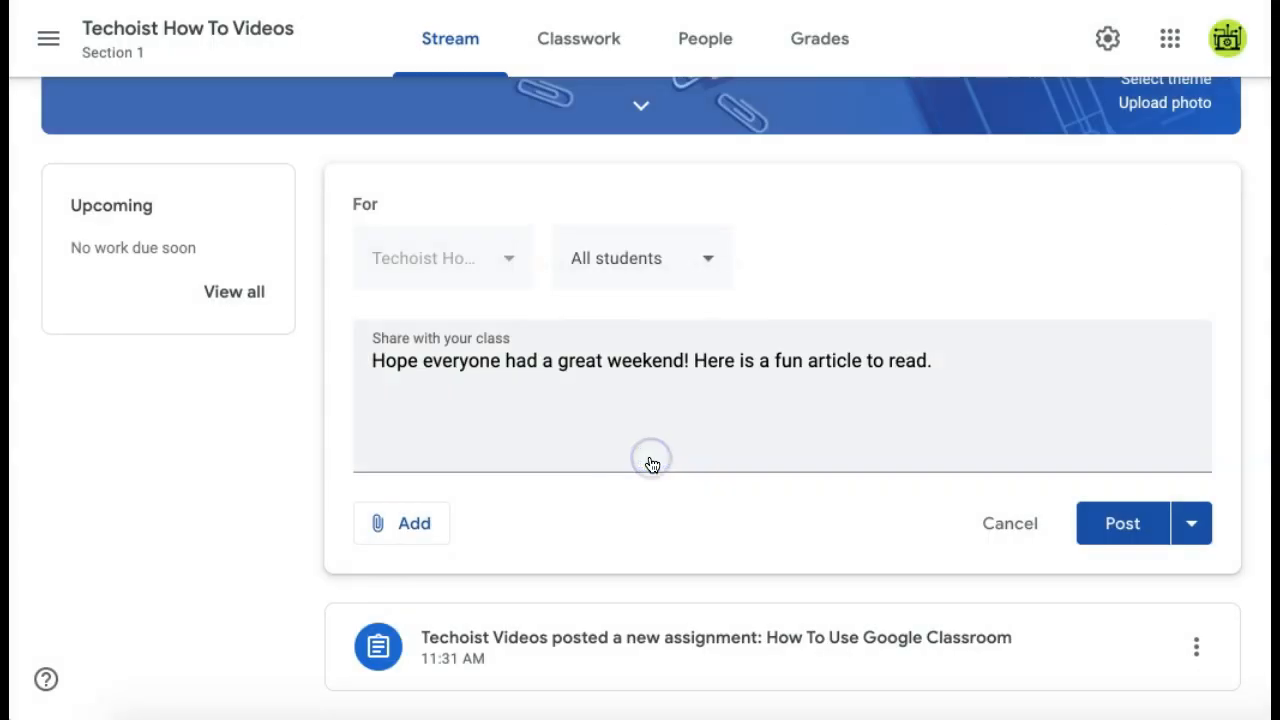
{"action": "scroll", "coordinate": [1166, 208], "scroll_direction": "up", "scroll_amount": 3}
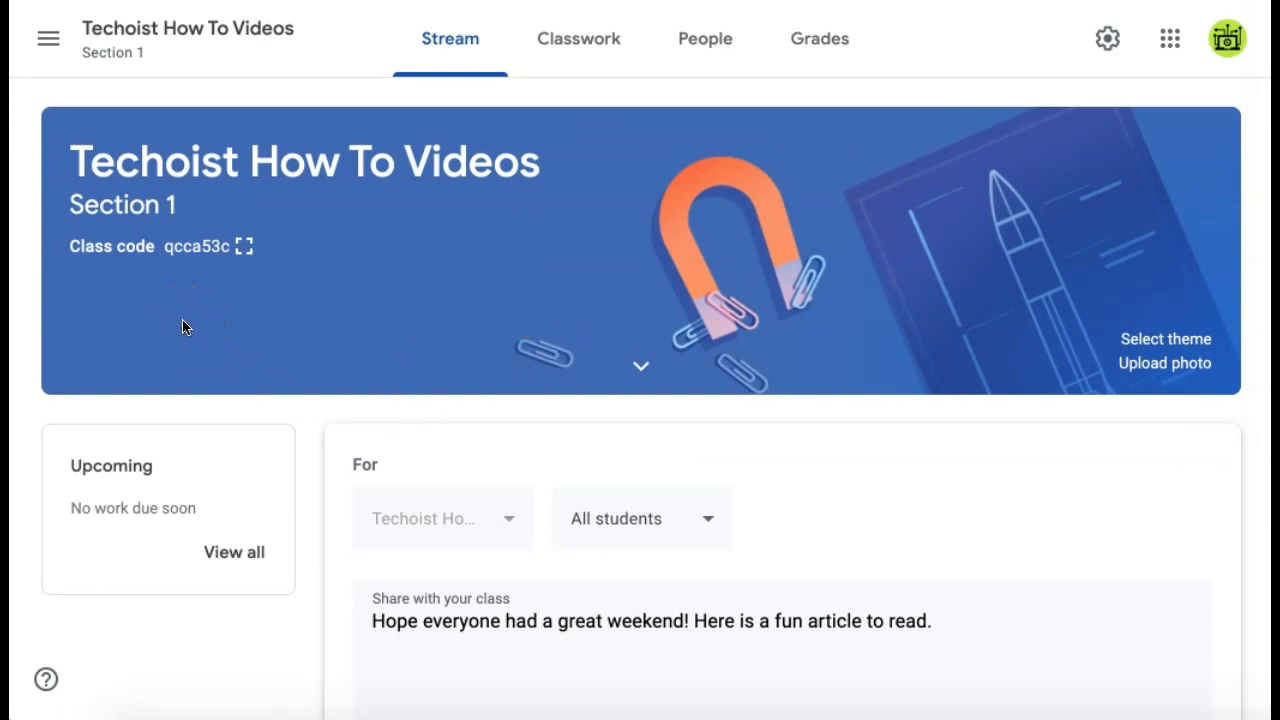
{"action": "left_click", "coordinate": [243, 246]}
{"action": "left_click_drag", "start_coordinate": [338, 343], "coordinate": [940, 366]}
{"action": "left_click", "coordinate": [971, 218]}
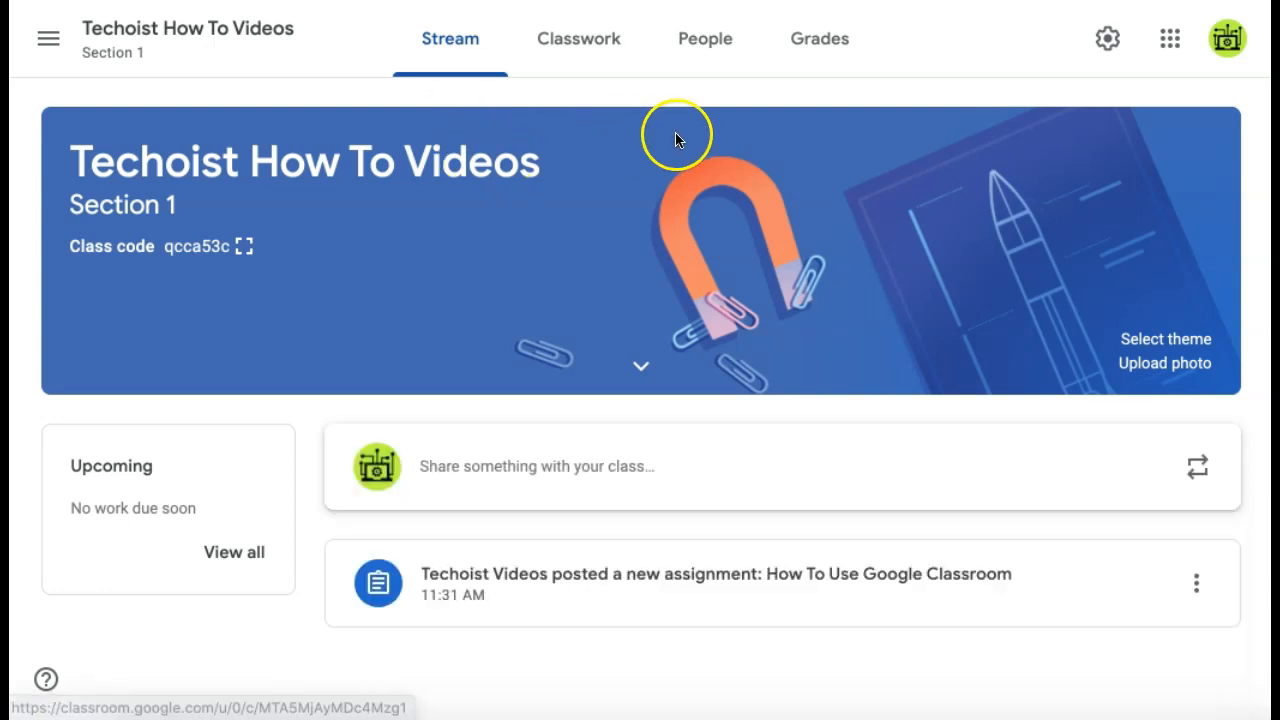
{"action": "left_click", "coordinate": [706, 54]}
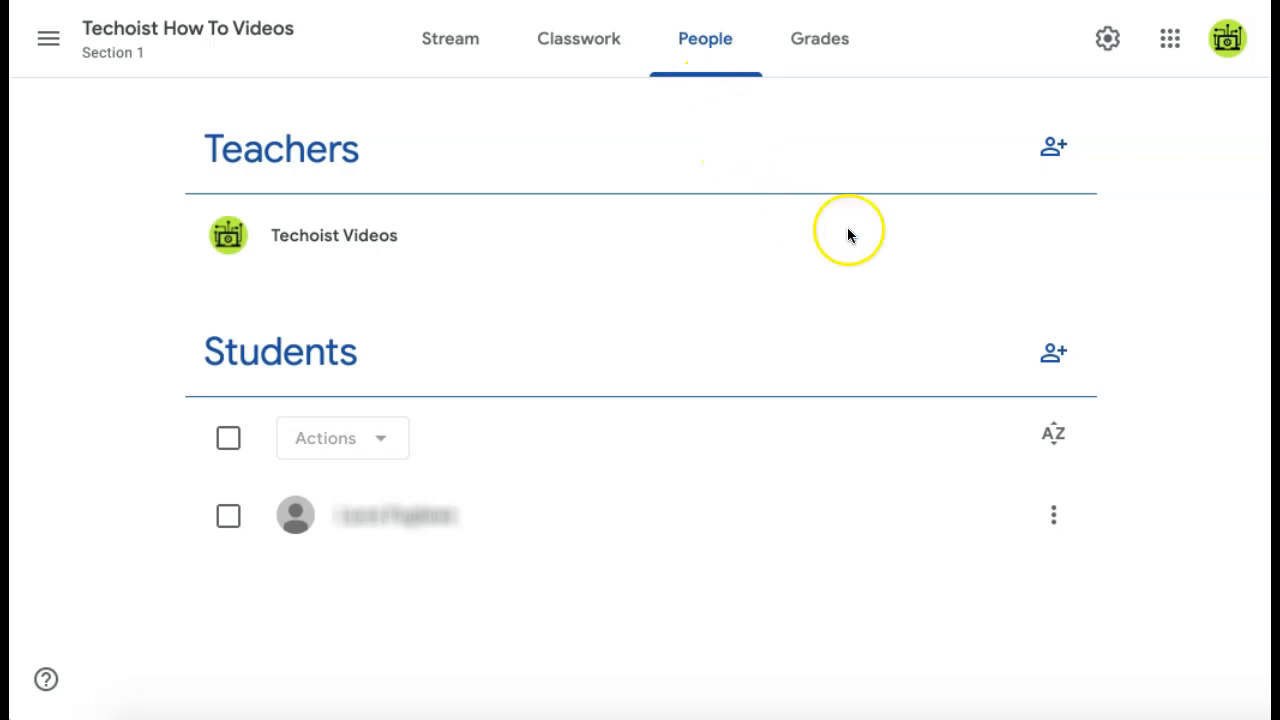
{"action": "left_click", "coordinate": [1056, 358]}
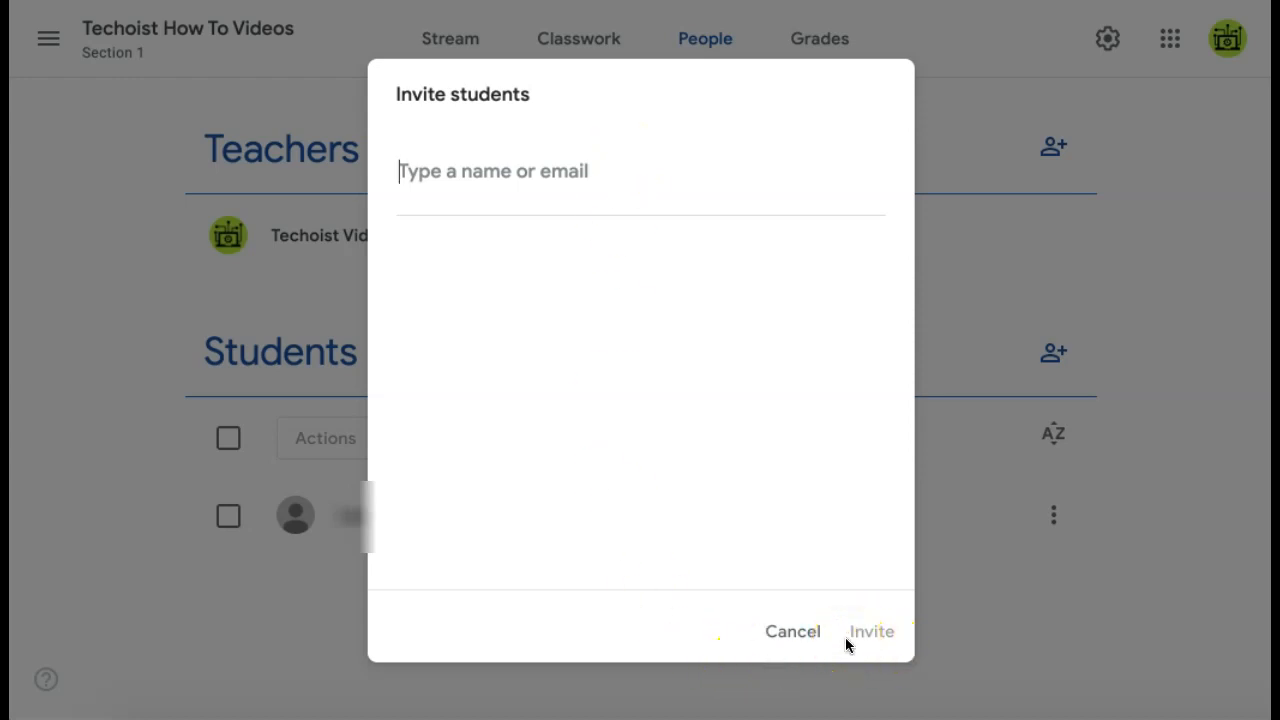
{"action": "left_click", "coordinate": [810, 645]}
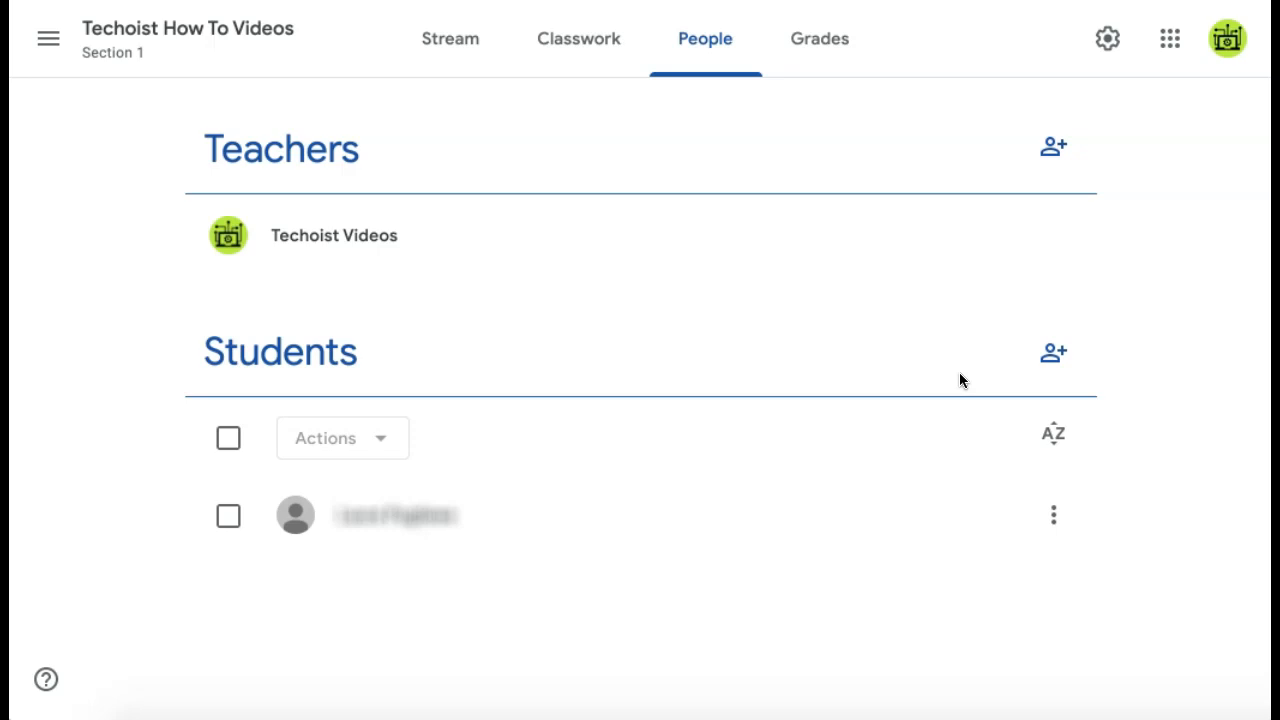
Step: Select the student in the roster, close the Actions menu unused, and switch to Classwork
{"action": "left_click", "coordinate": [225, 522]}
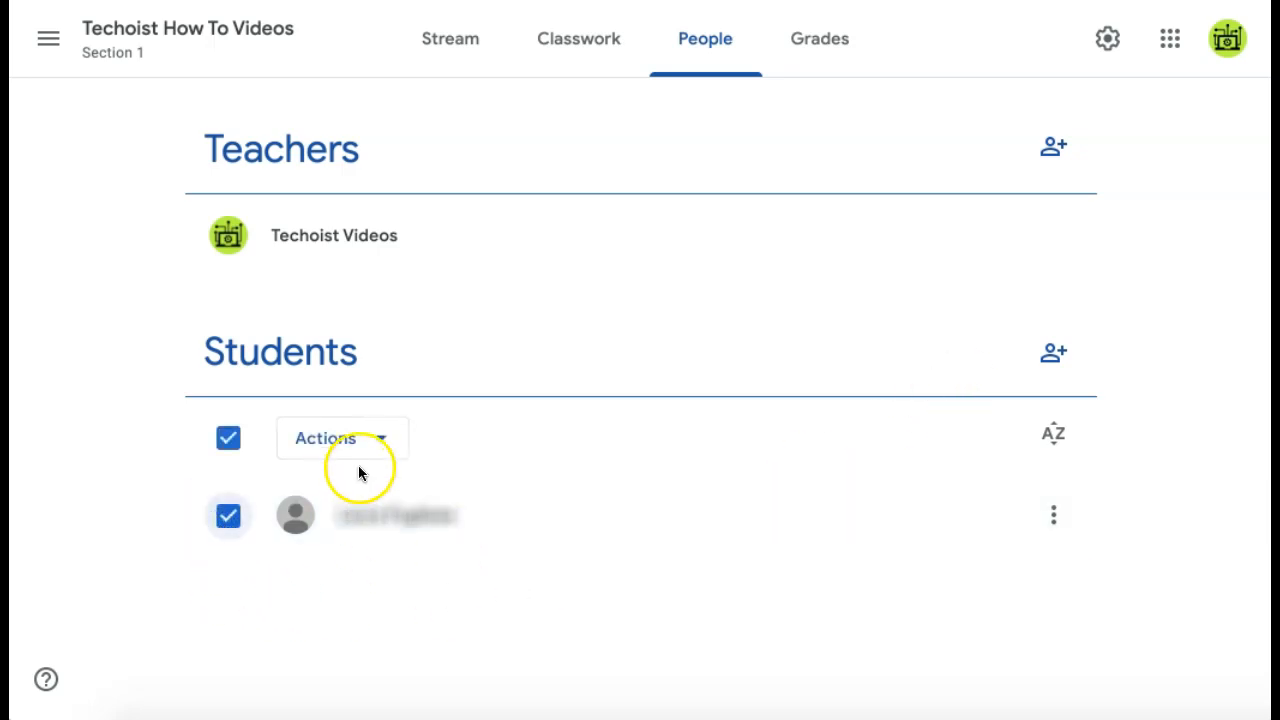
{"action": "left_click", "coordinate": [385, 445]}
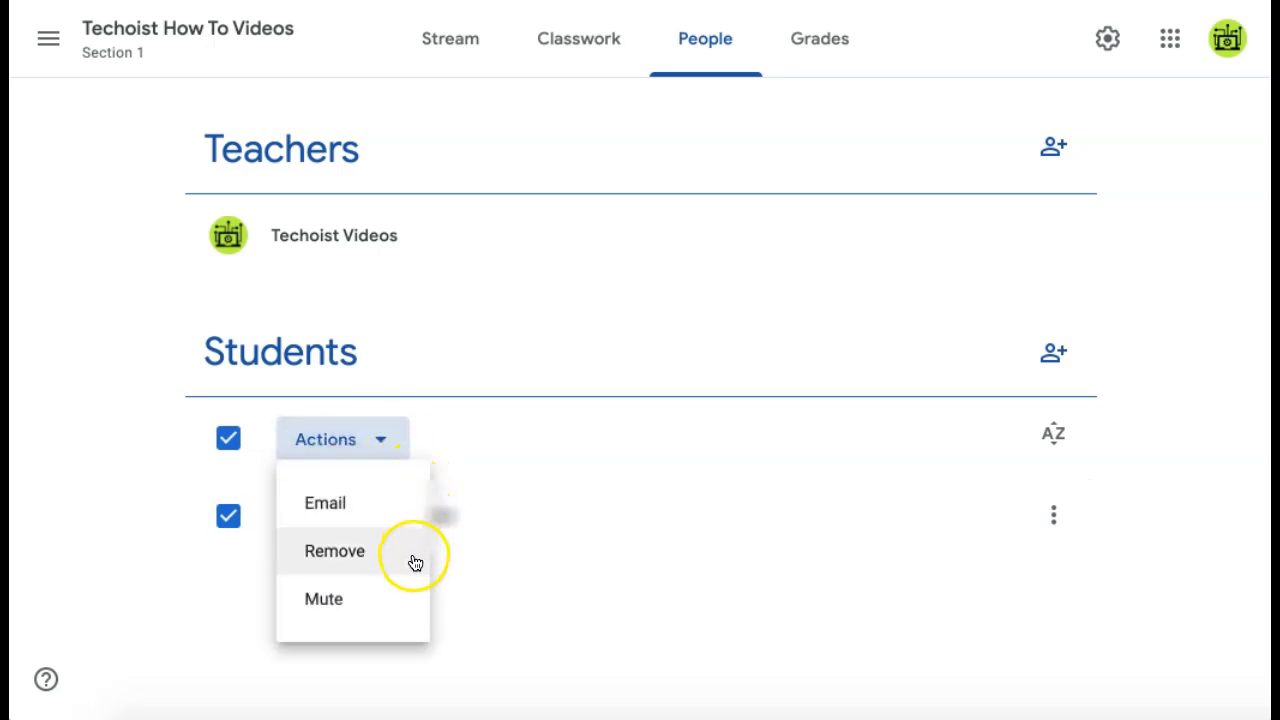
{"action": "left_click", "coordinate": [519, 617]}
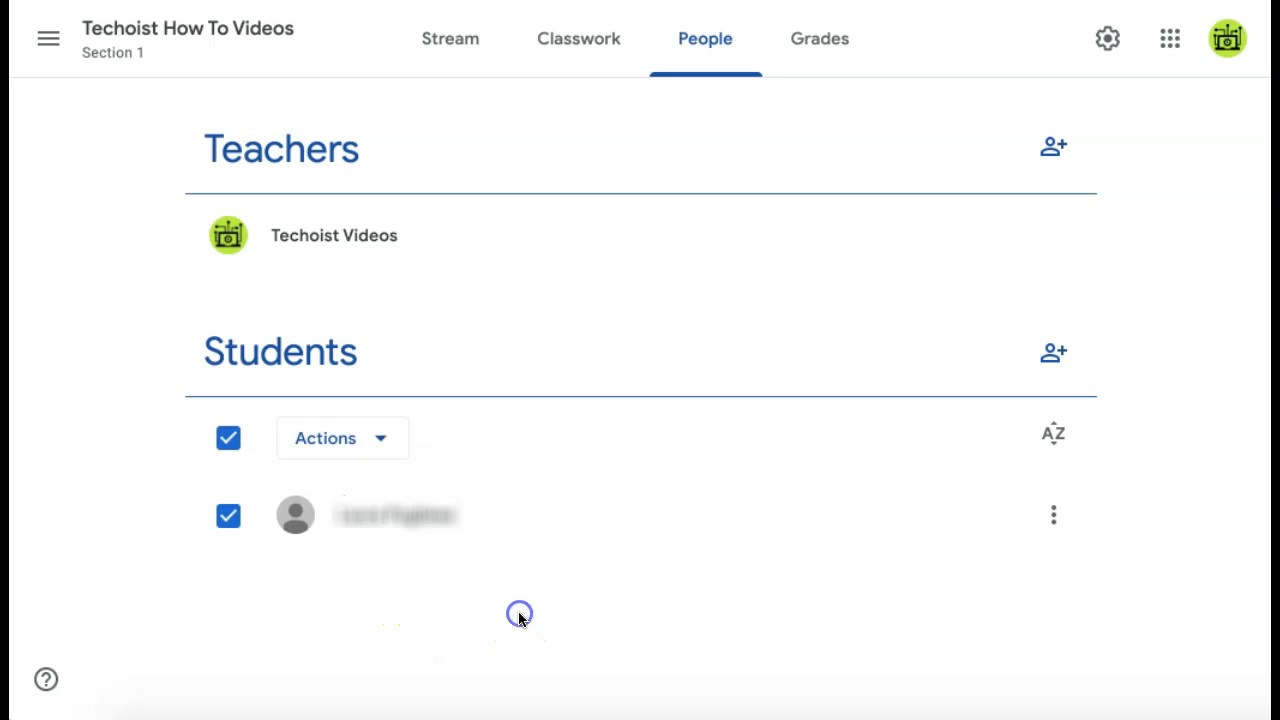
{"action": "left_click", "coordinate": [565, 52]}
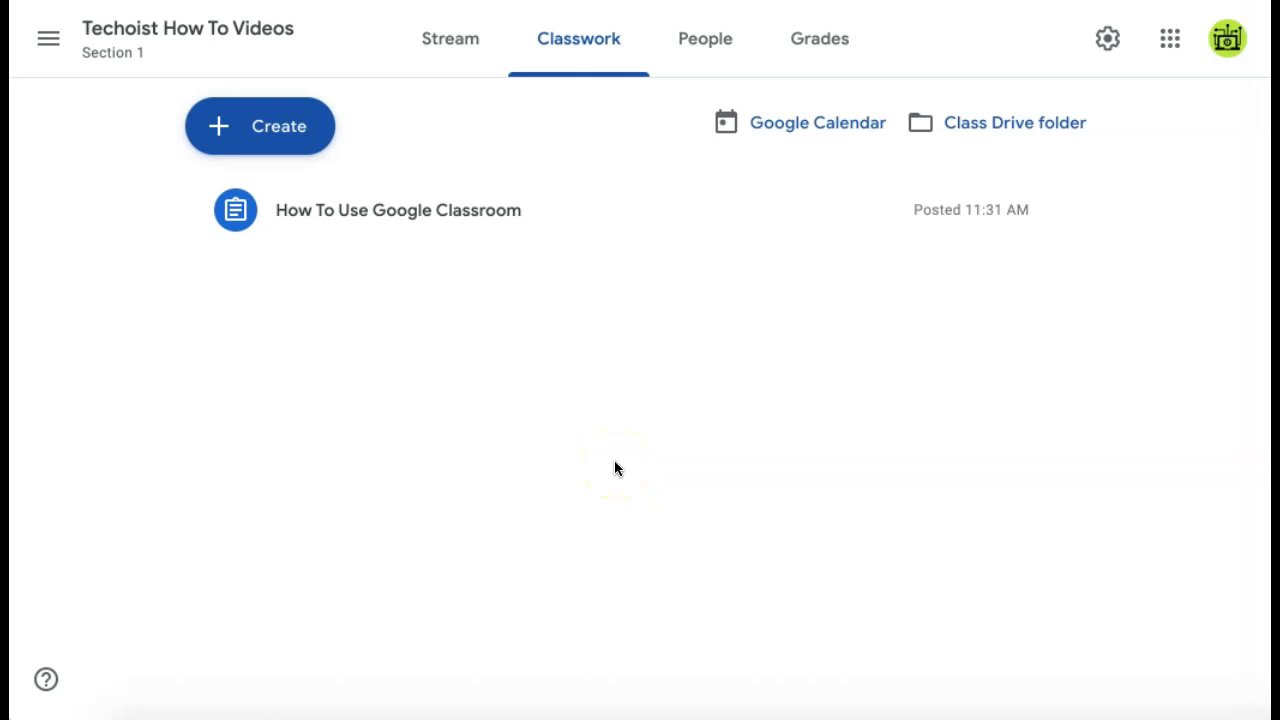
Step: Start a new Assignment from the Classwork Create menu
{"action": "left_click", "coordinate": [300, 130]}
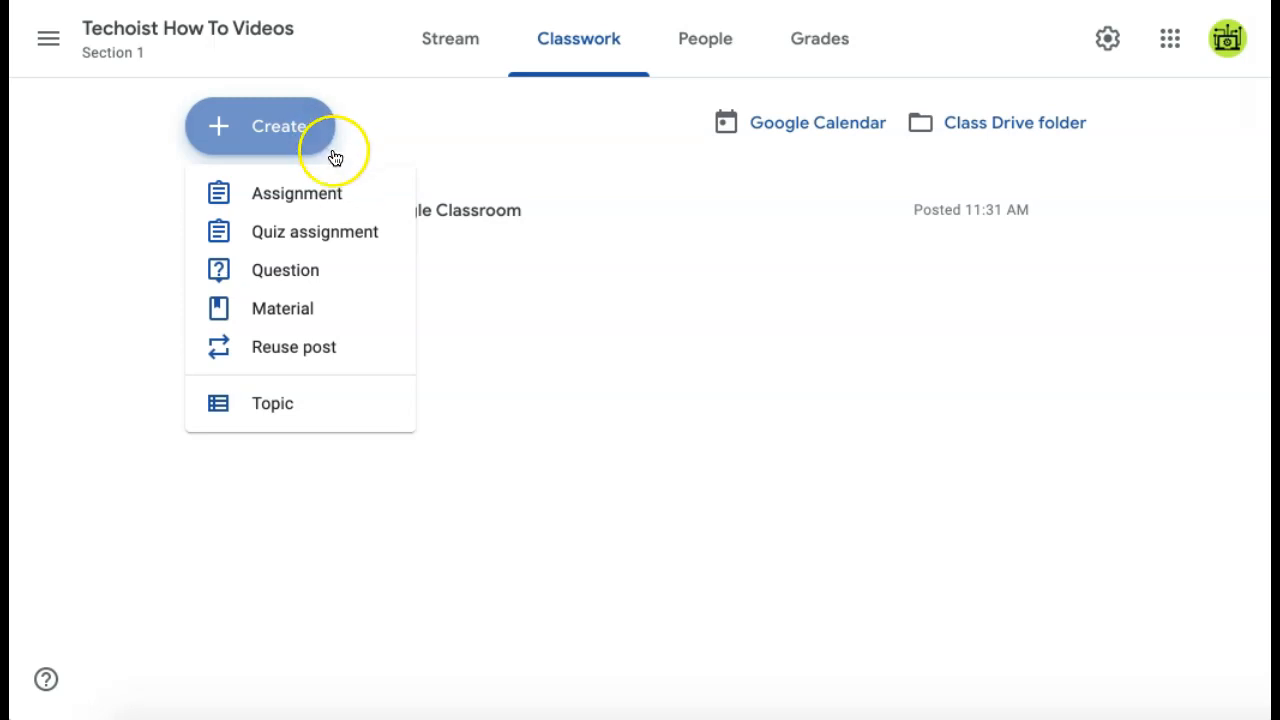
{"action": "left_click", "coordinate": [343, 192]}
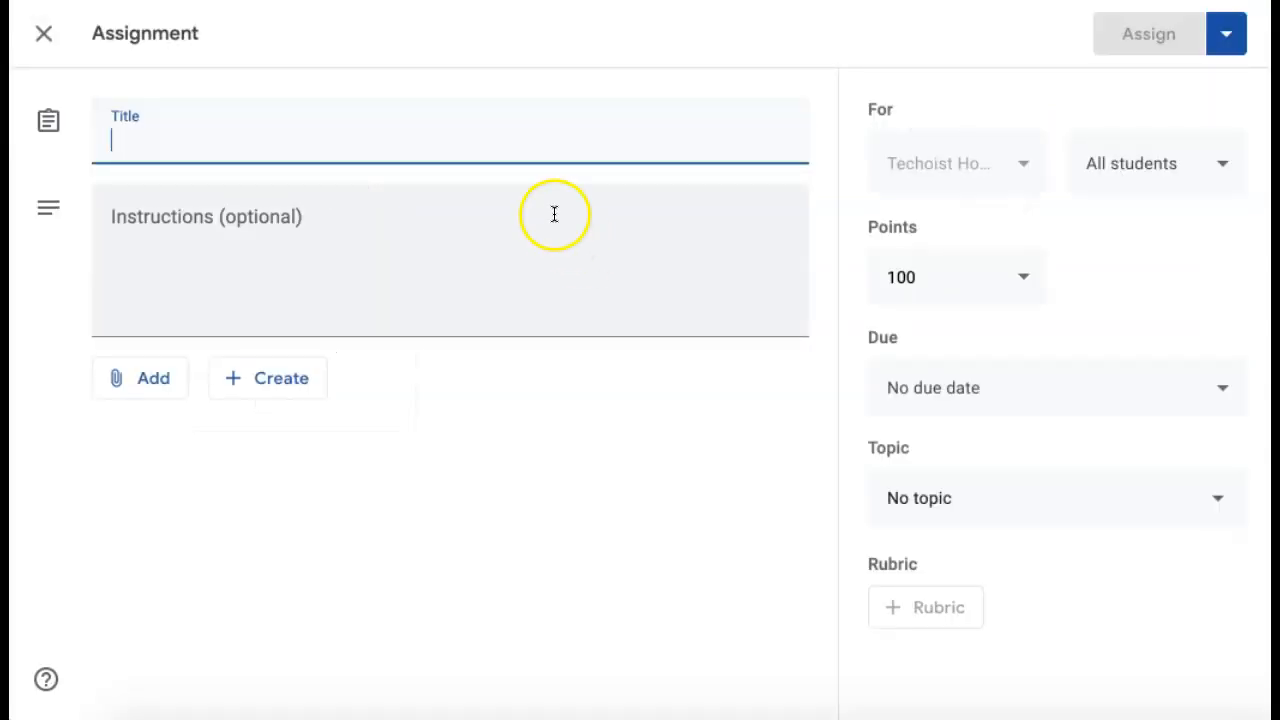
Step: Title the assignment 'Creating an assignment' and keep it worth 100 points
{"action": "left_click", "coordinate": [314, 132]}
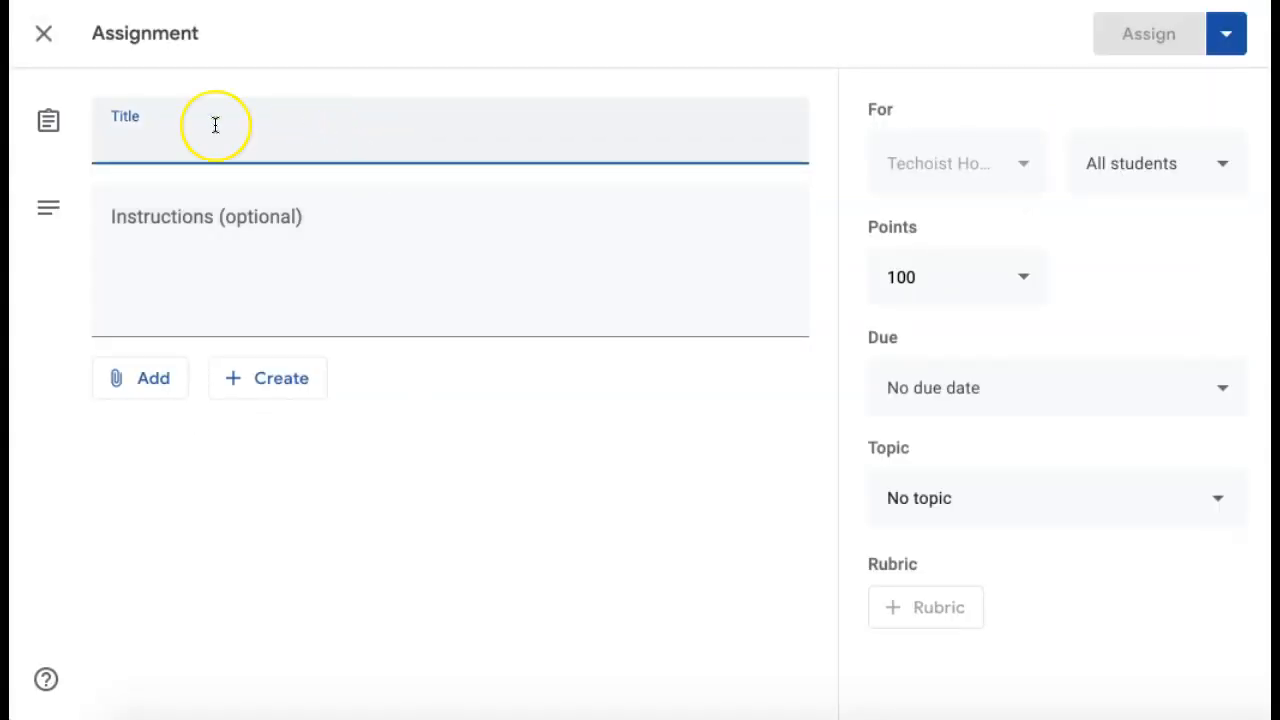
{"action": "type", "text": "Creating an assignment"}
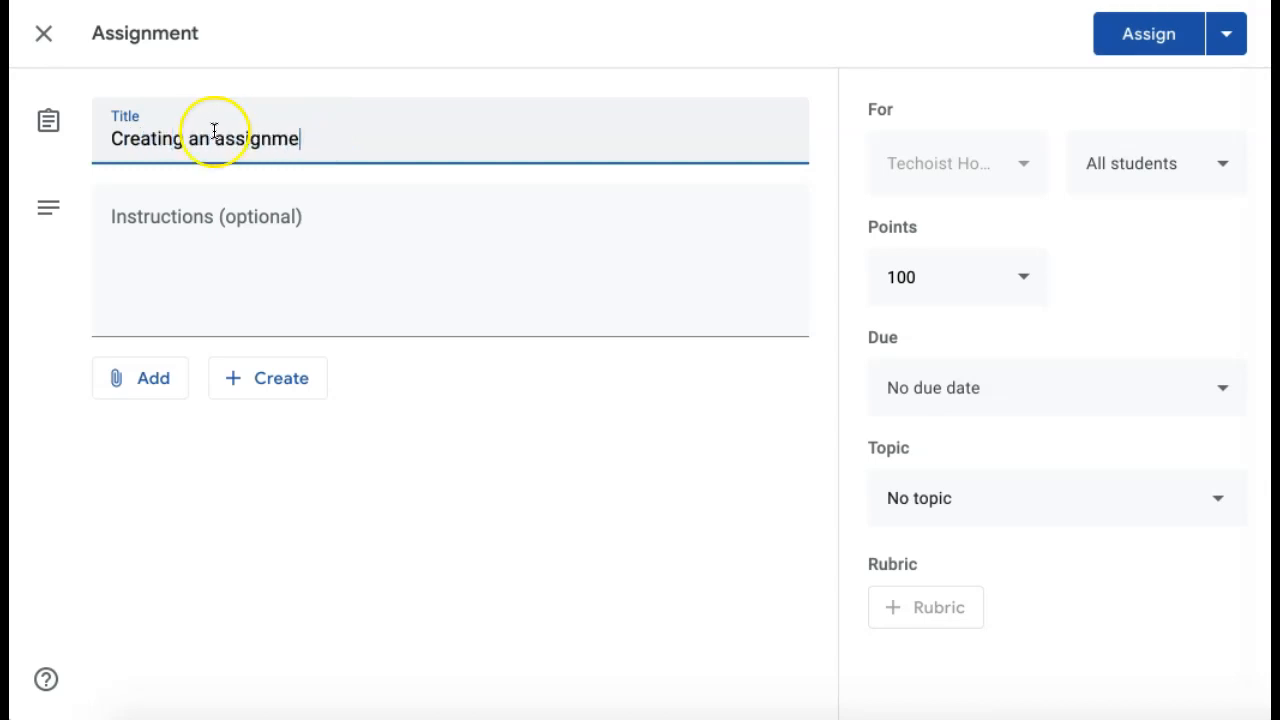
{"action": "left_click", "coordinate": [183, 323]}
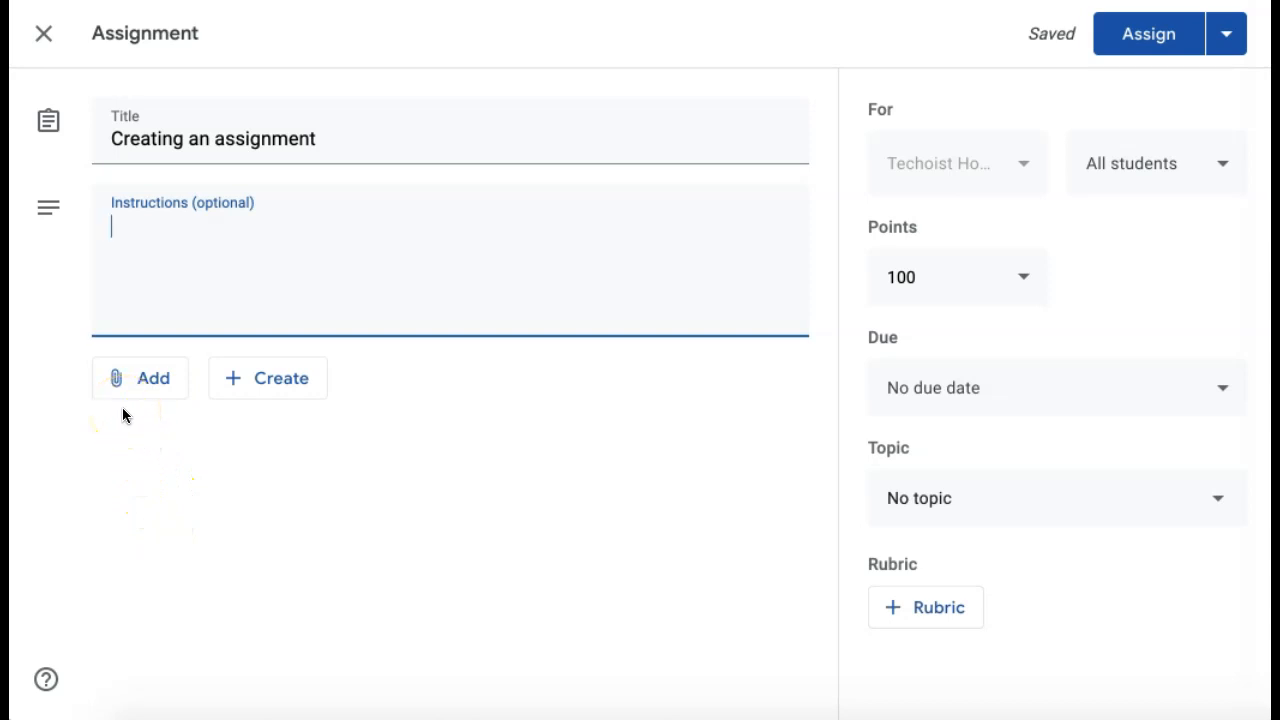
{"action": "left_click", "coordinate": [224, 394]}
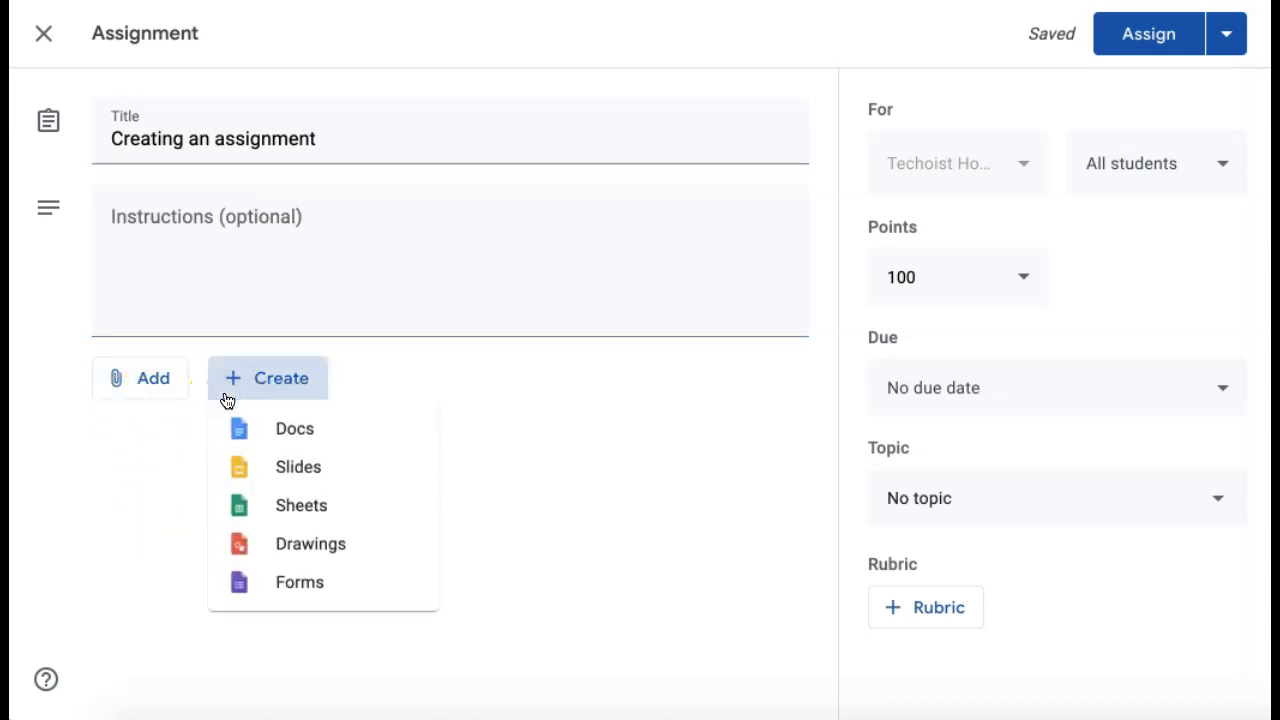
{"action": "left_click", "coordinate": [165, 456]}
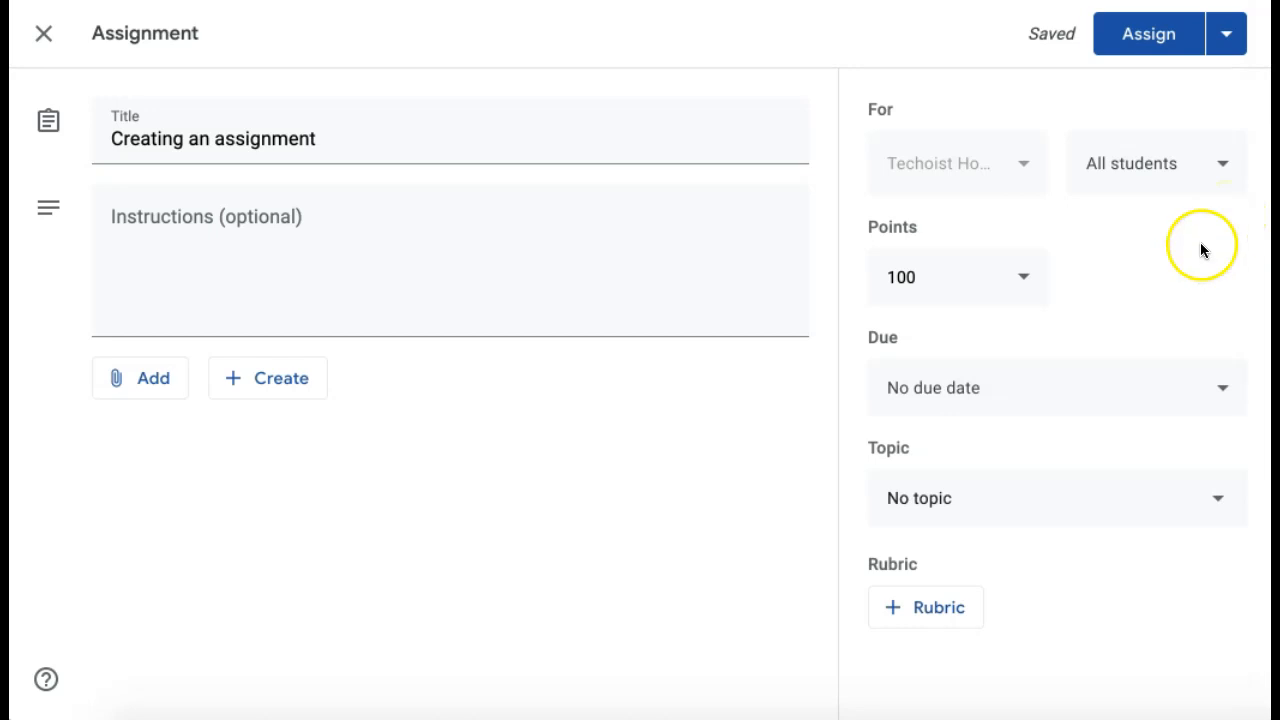
{"action": "left_click", "coordinate": [1038, 281]}
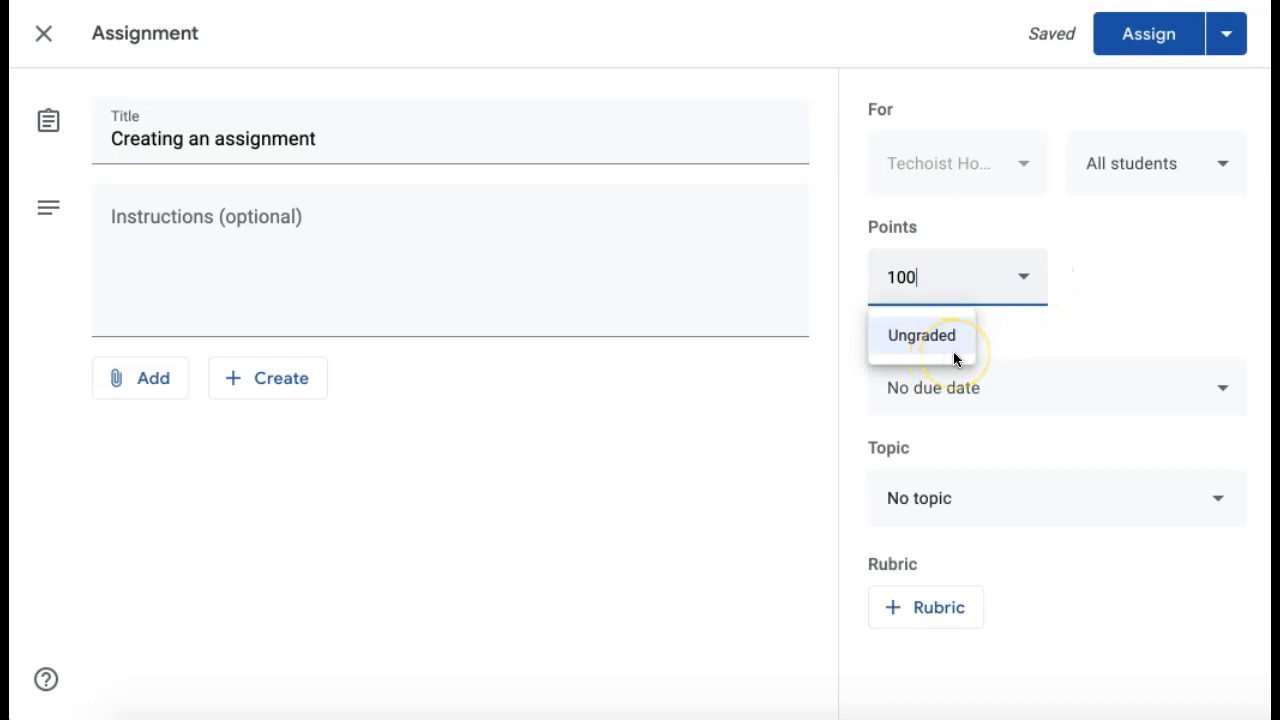
{"action": "left_click", "coordinate": [1101, 319]}
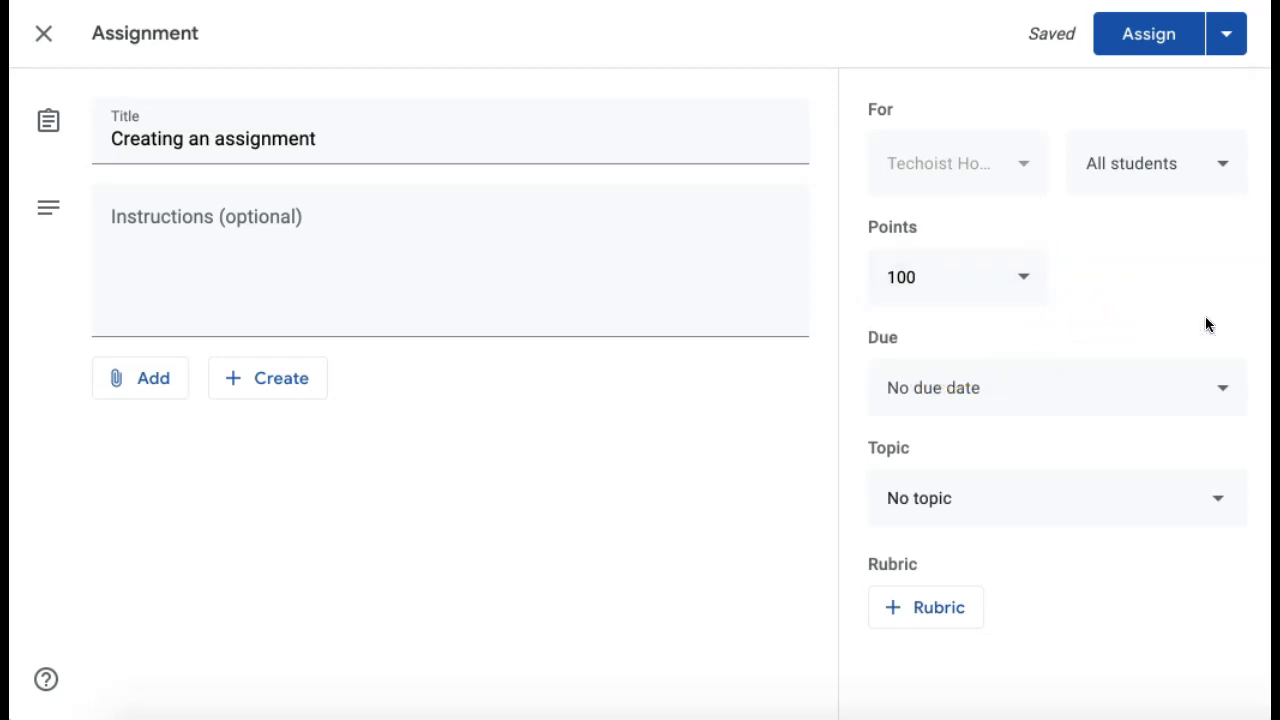
Step: Set the due date to Friday, June 19, without adding a rubric
{"action": "left_click", "coordinate": [1223, 387]}
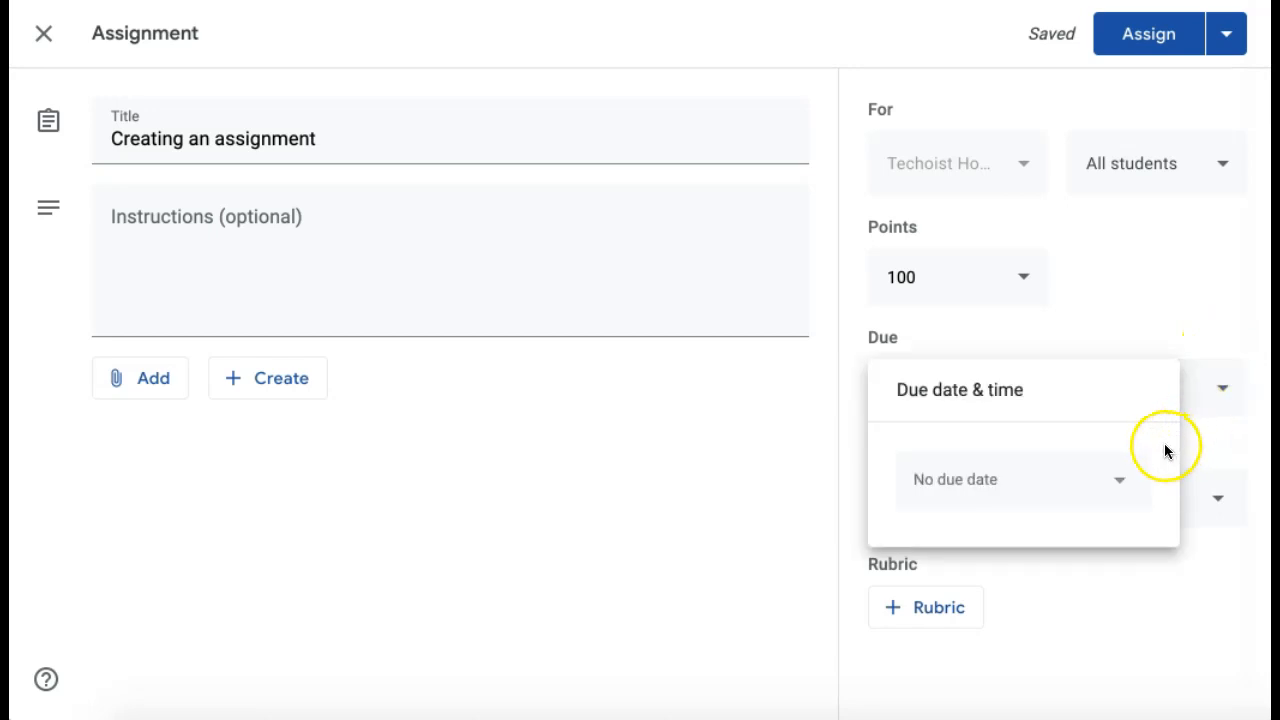
{"action": "left_click", "coordinate": [1124, 484]}
{"action": "left_click", "coordinate": [1102, 351]}
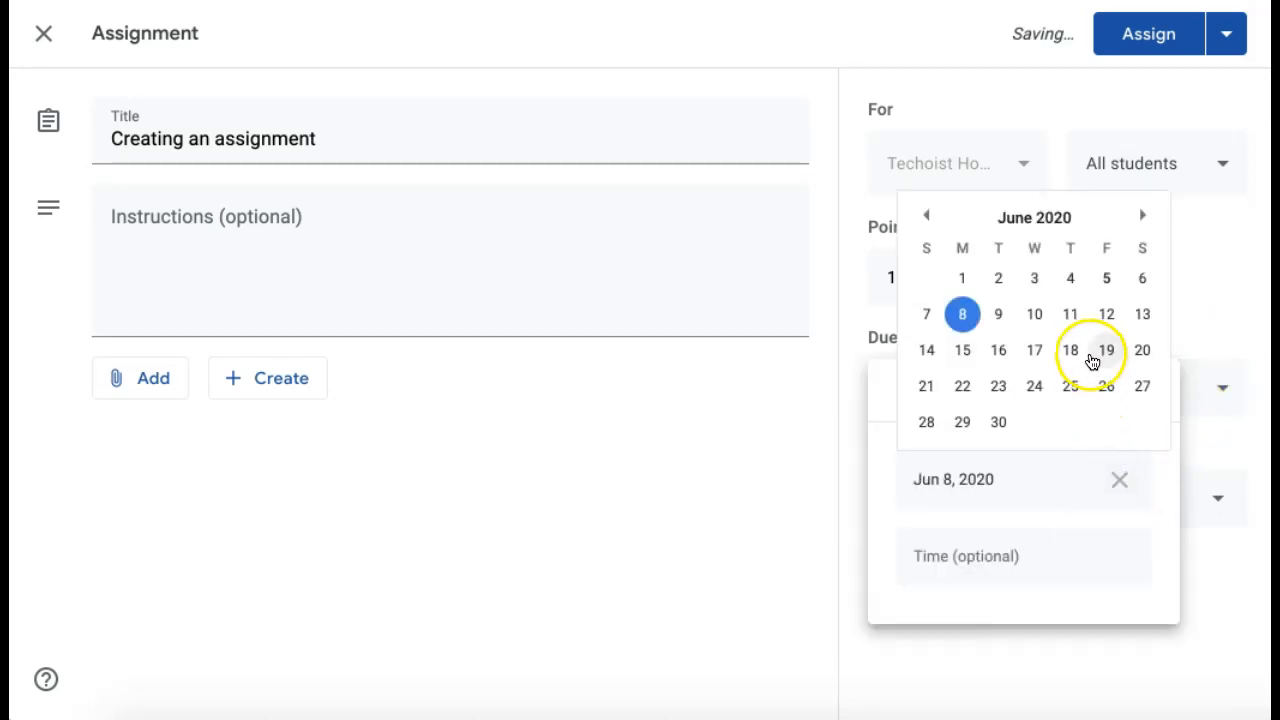
{"action": "left_click", "coordinate": [1094, 318]}
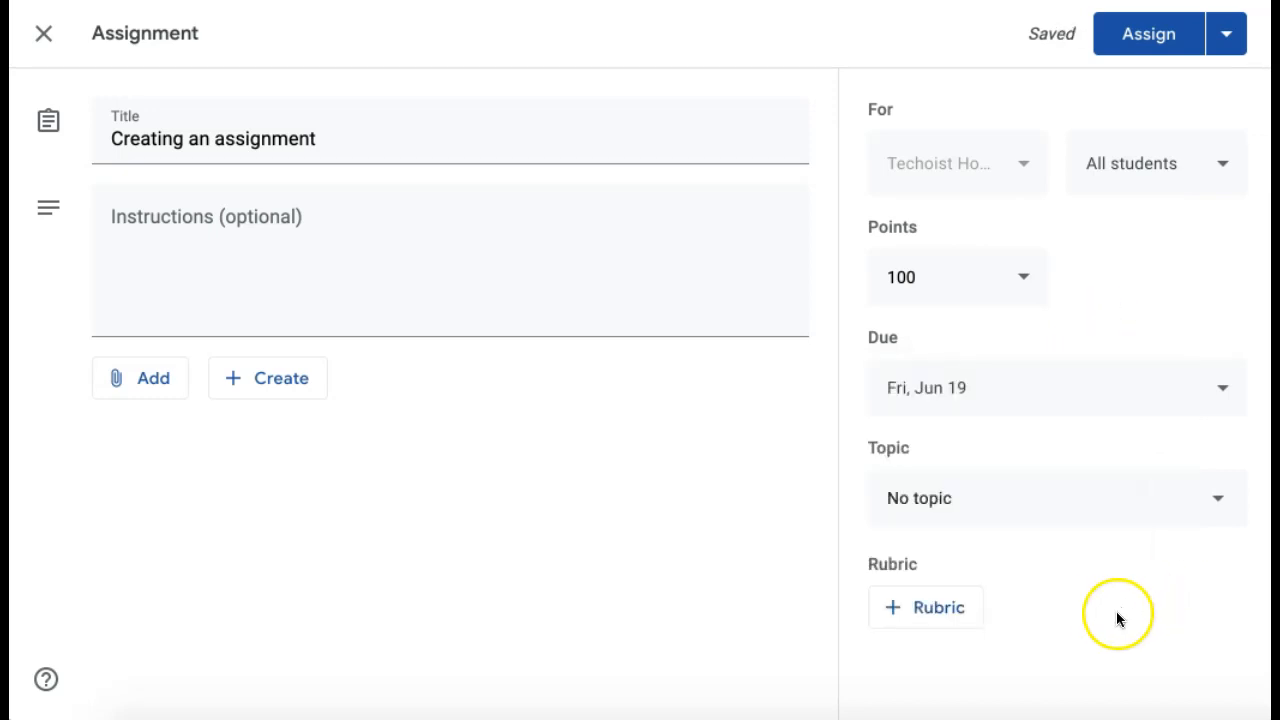
{"action": "left_click", "coordinate": [960, 614]}
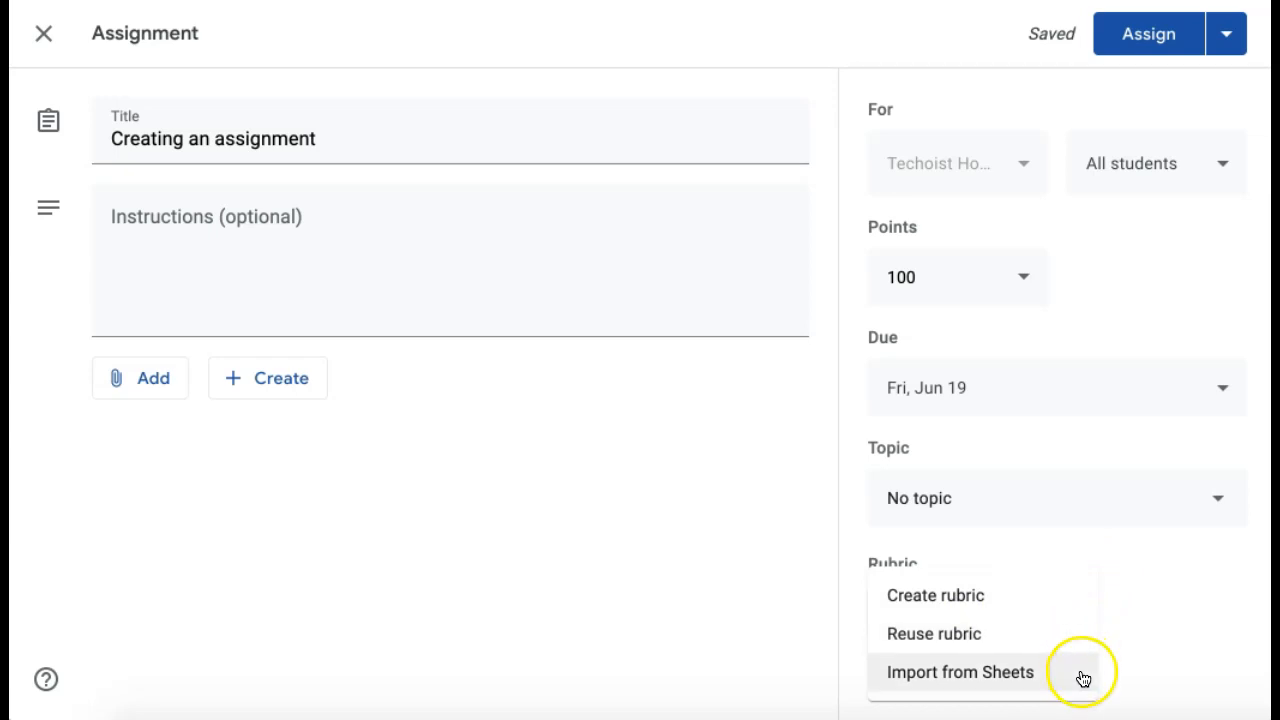
{"action": "left_click", "coordinate": [1157, 634]}
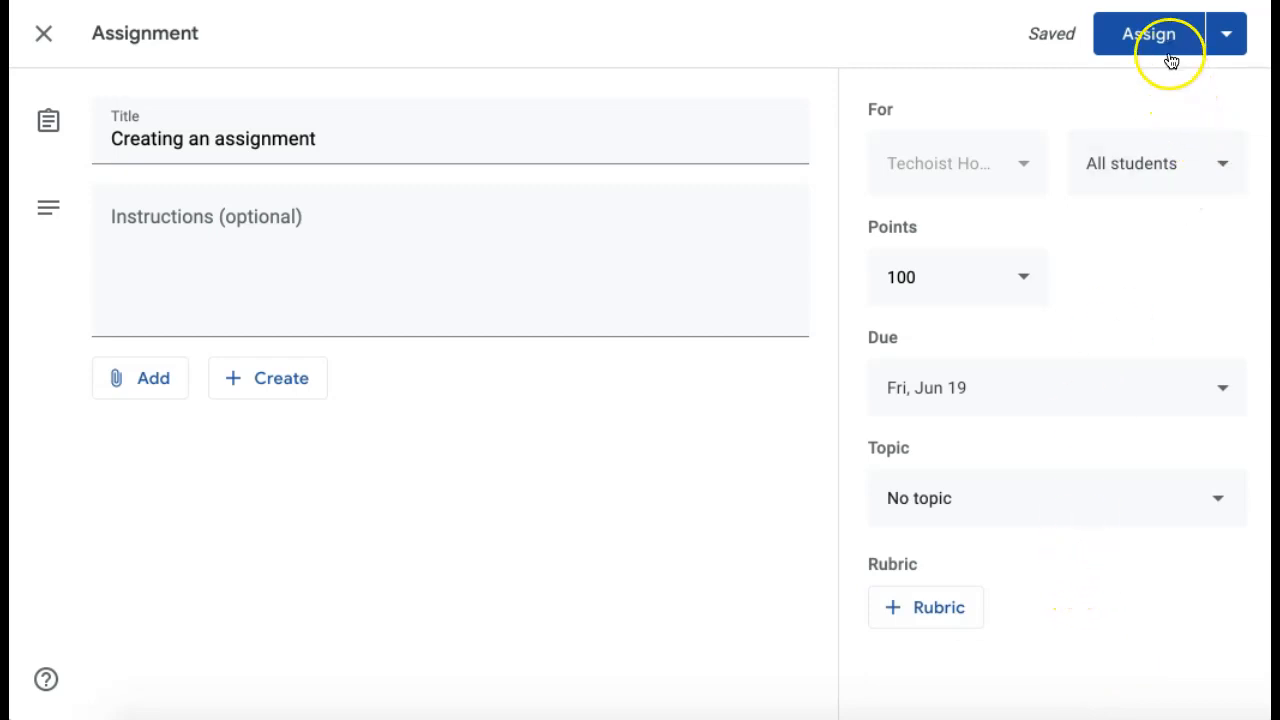
Step: Assign 'Creating an assignment' immediately rather than scheduling or saving it as a draft
{"action": "left_click", "coordinate": [1230, 40]}
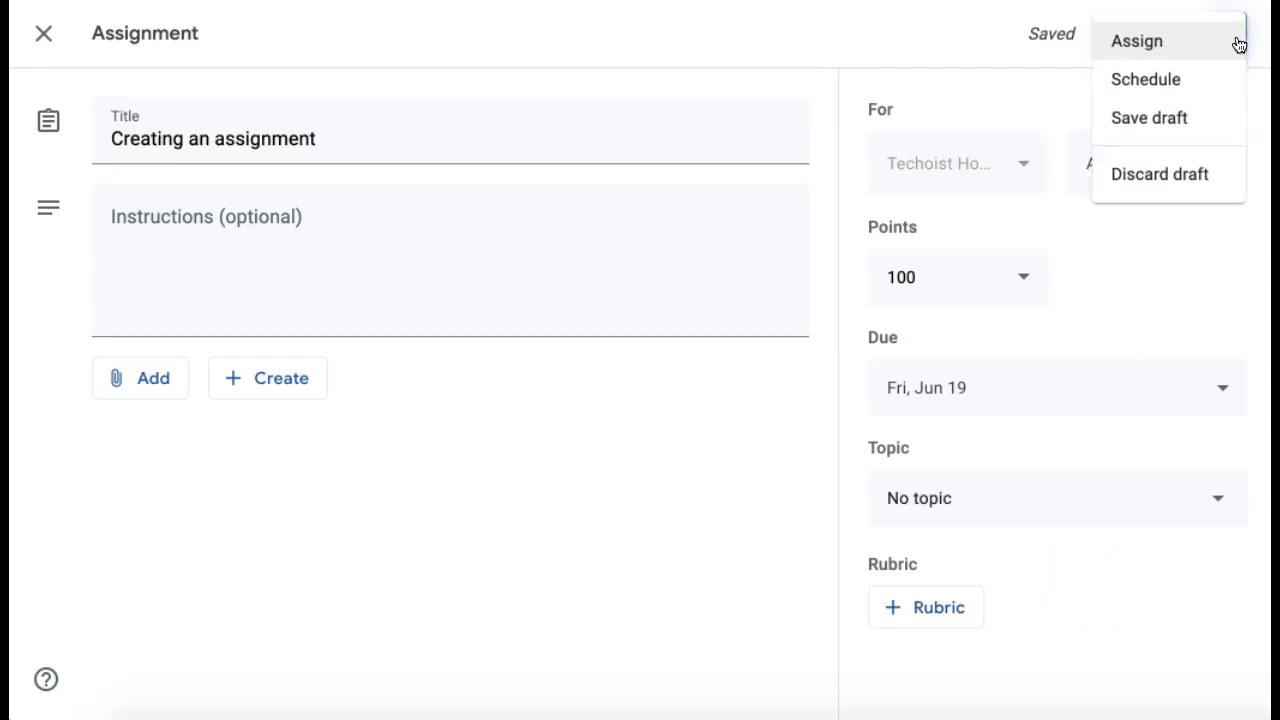
{"action": "left_click", "coordinate": [1241, 92]}
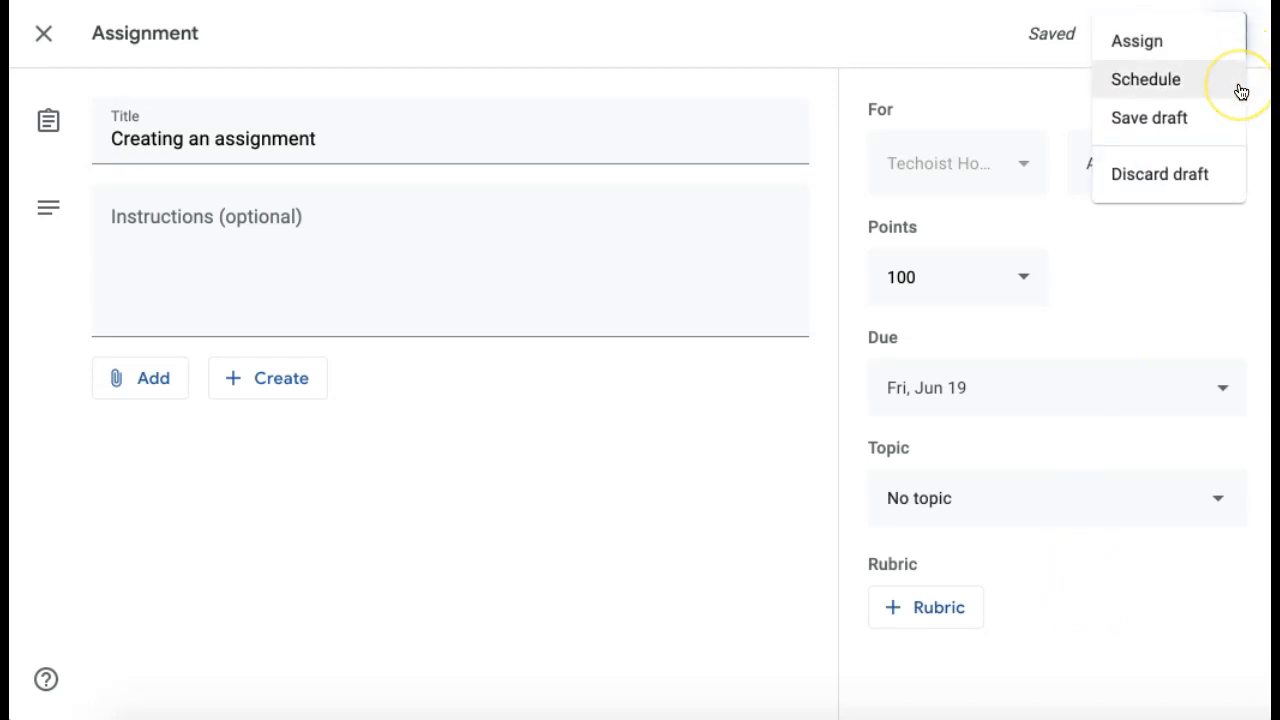
{"action": "left_click", "coordinate": [1239, 128]}
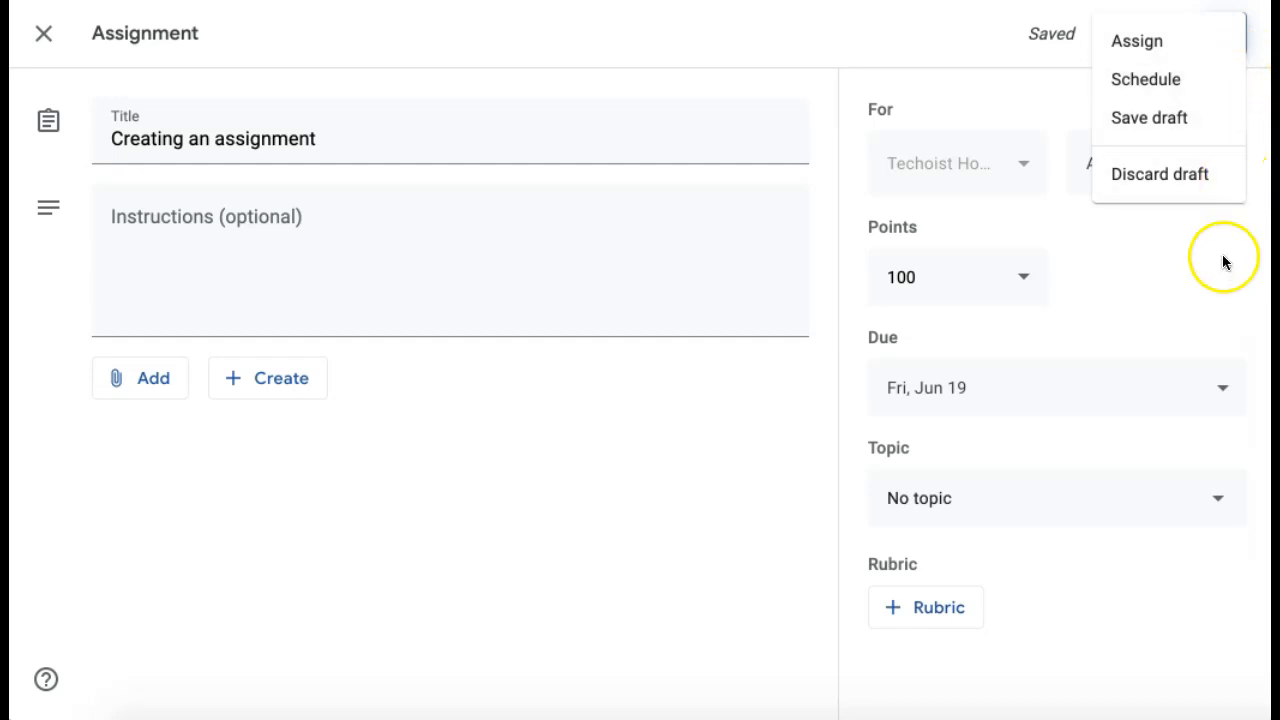
{"action": "left_click", "coordinate": [1168, 45]}
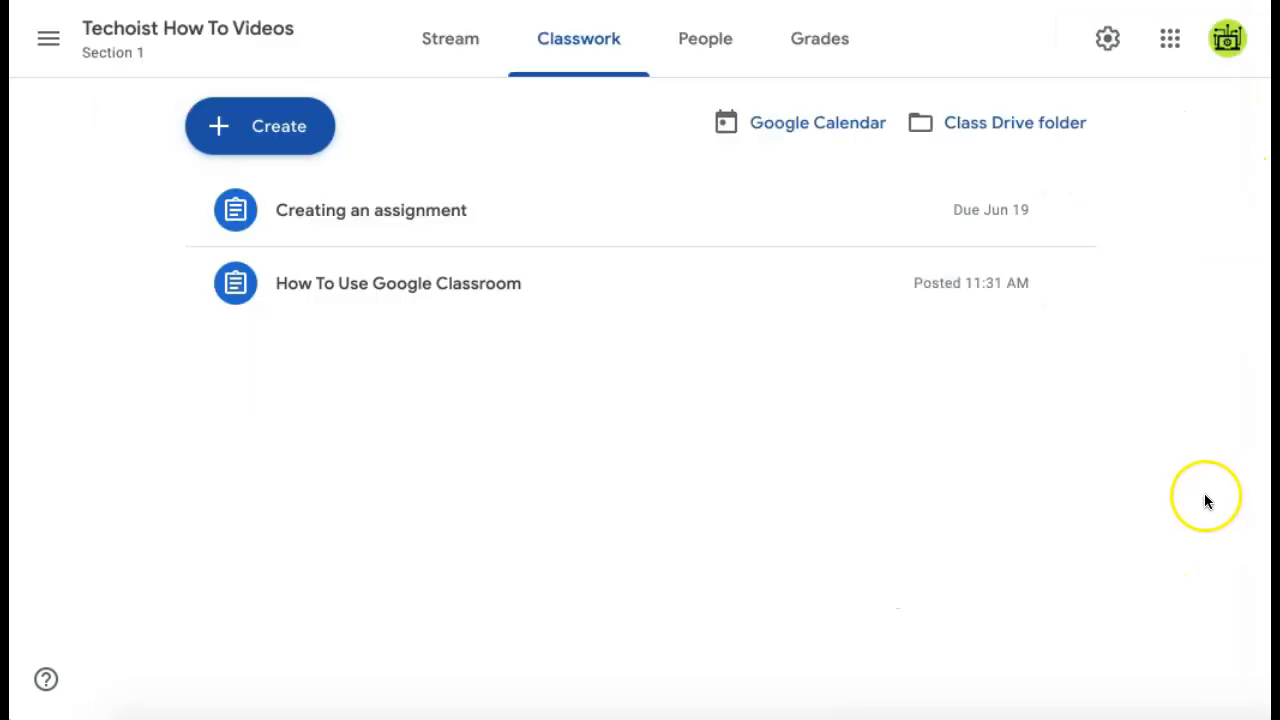
{"action": "left_click", "coordinate": [218, 126]}
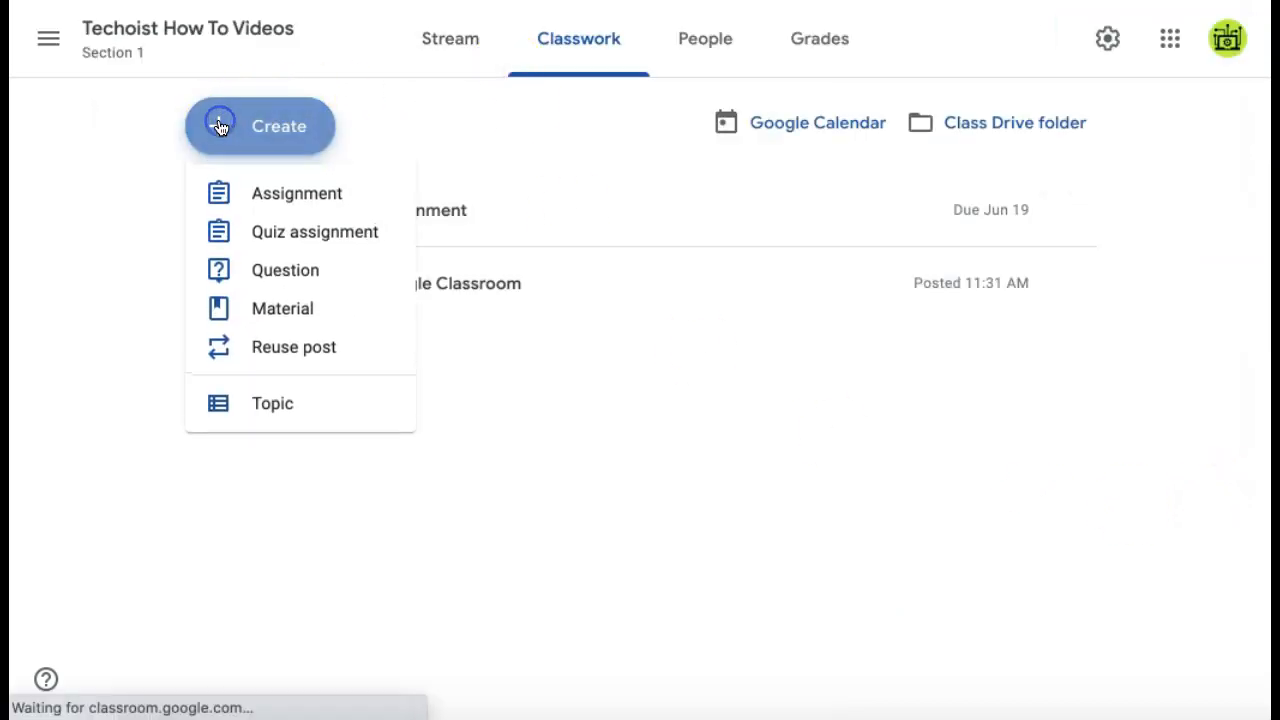
{"action": "left_click", "coordinate": [405, 226]}
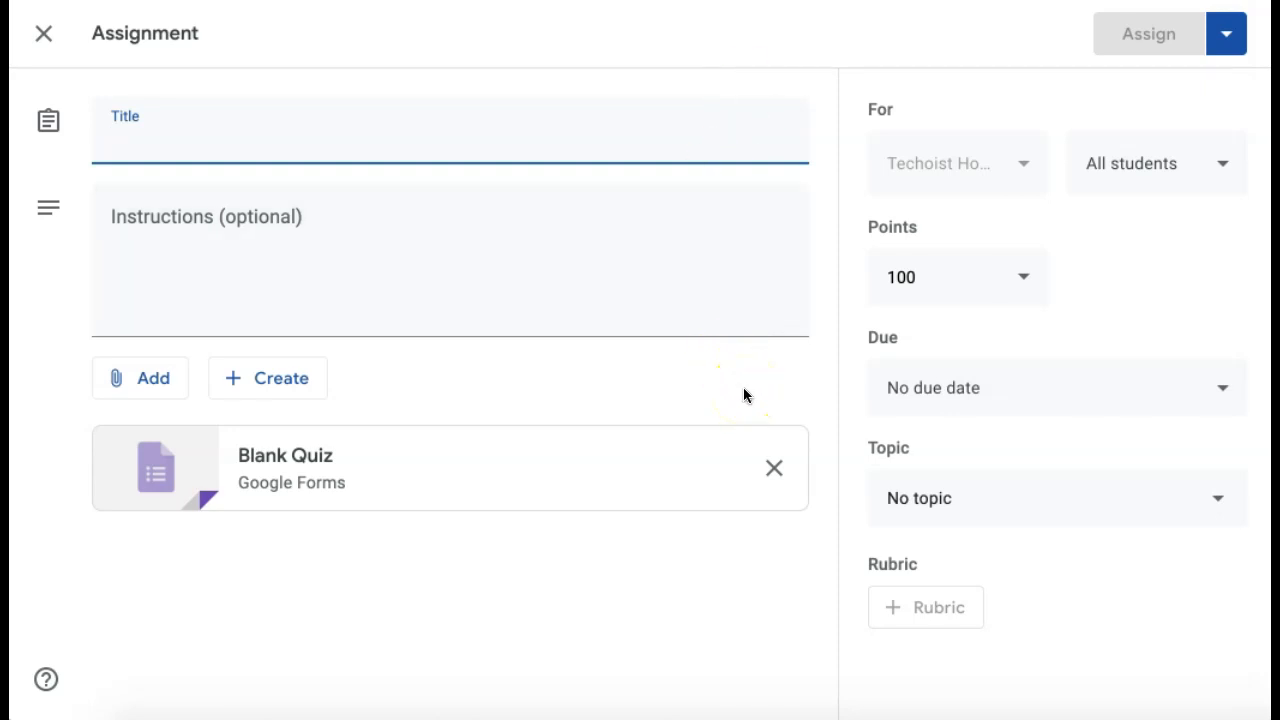
{"action": "left_click", "coordinate": [43, 48]}
{"action": "left_click", "coordinate": [213, 128]}
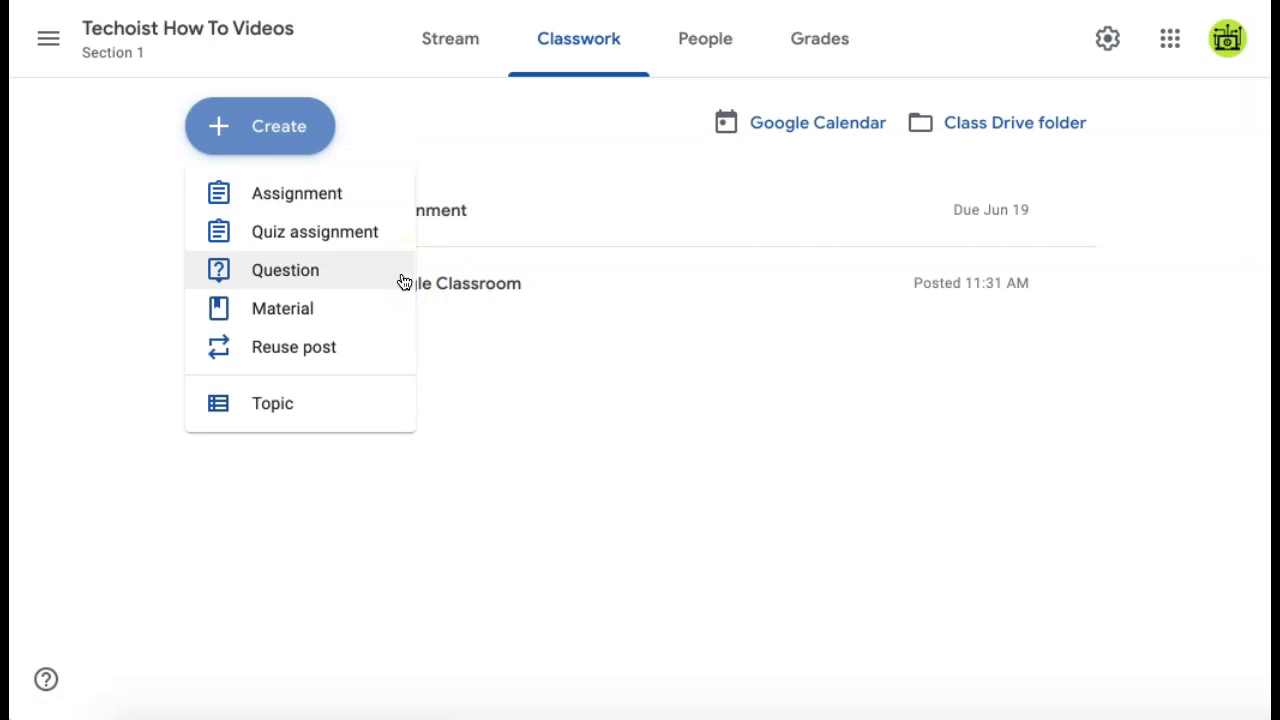
{"action": "left_click", "coordinate": [396, 320]}
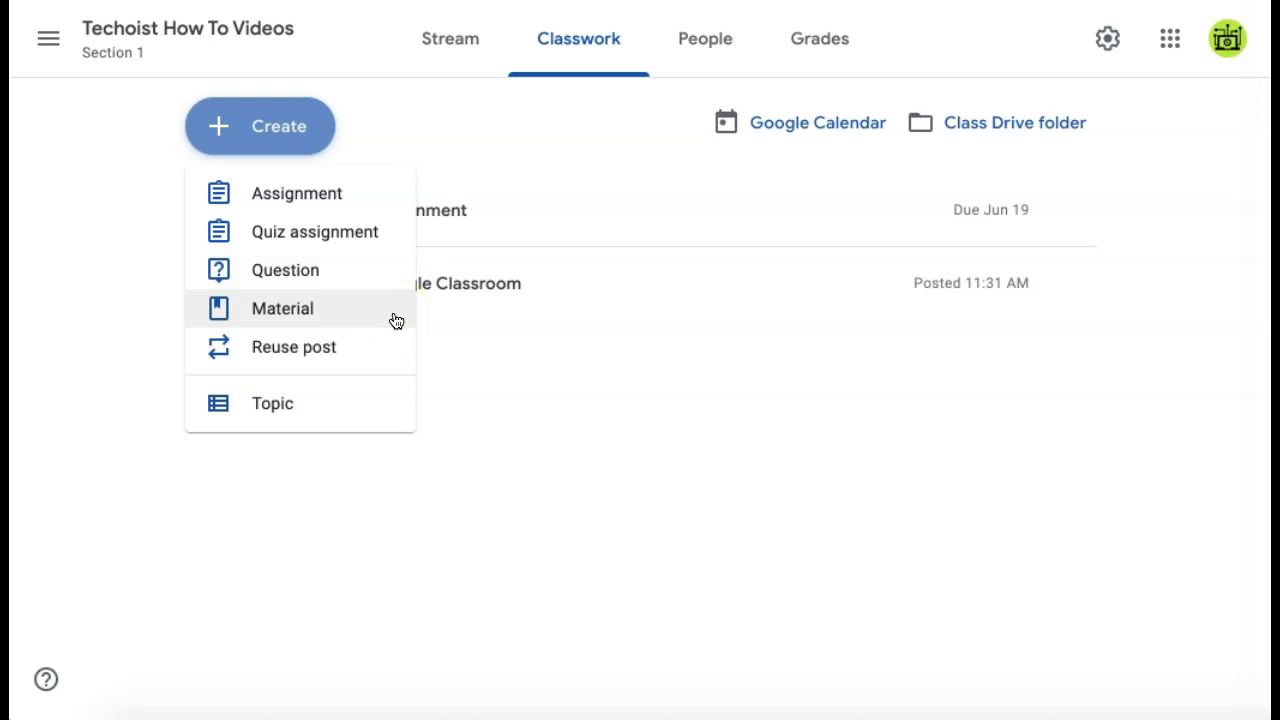
{"action": "left_click", "coordinate": [382, 348]}
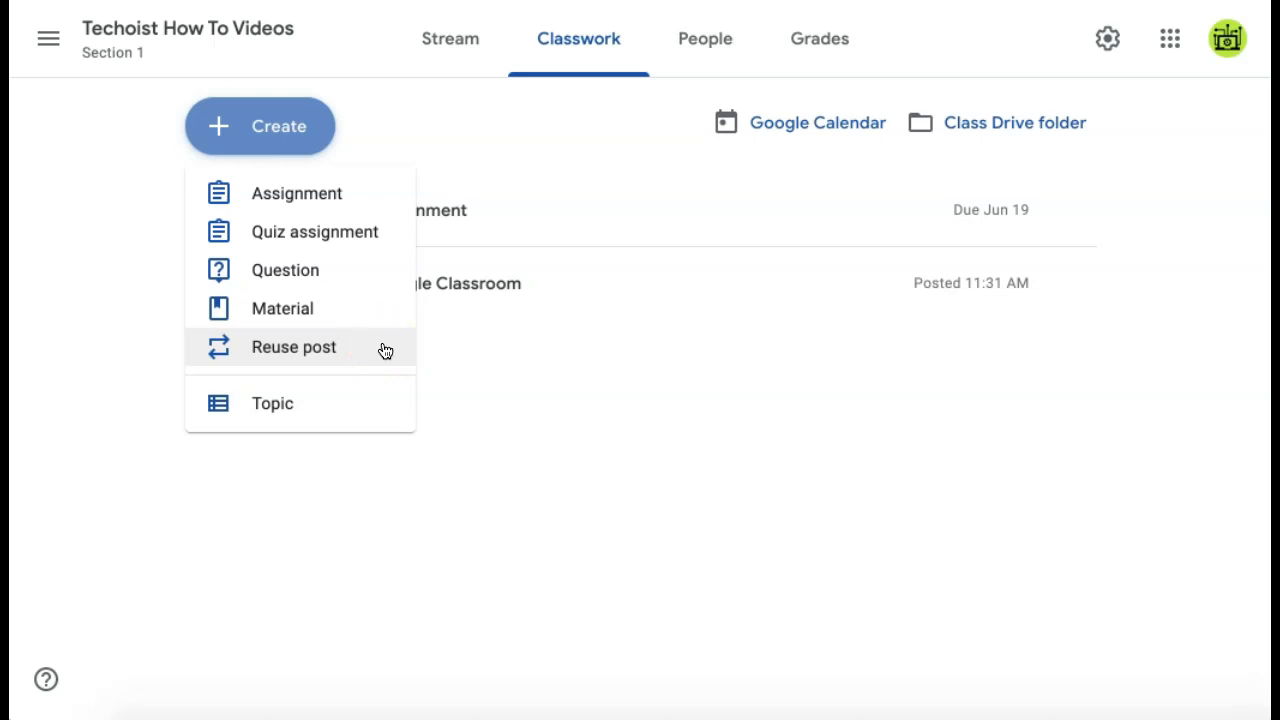
Step: Add topic Unit 1, move How To Use Google Classroom under it, and open Grades
{"action": "left_click", "coordinate": [386, 412]}
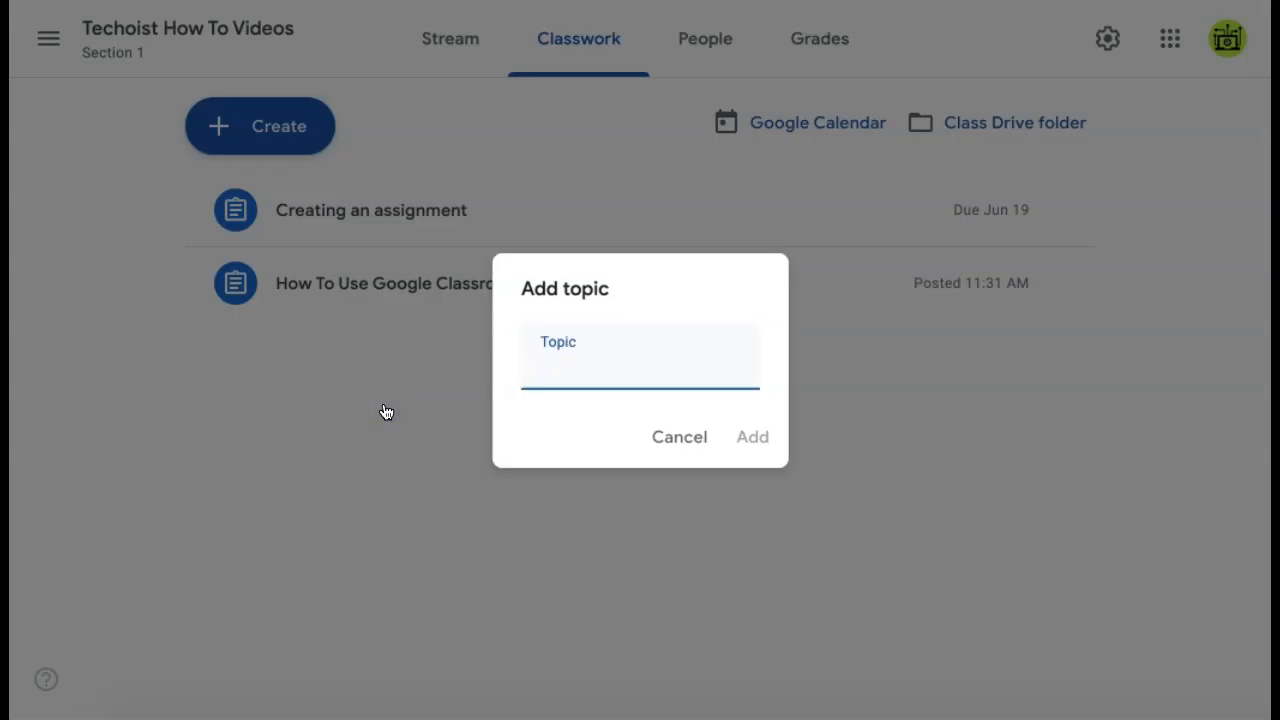
{"action": "type", "text": "Unit 1"}
{"action": "left_click", "coordinate": [750, 443]}
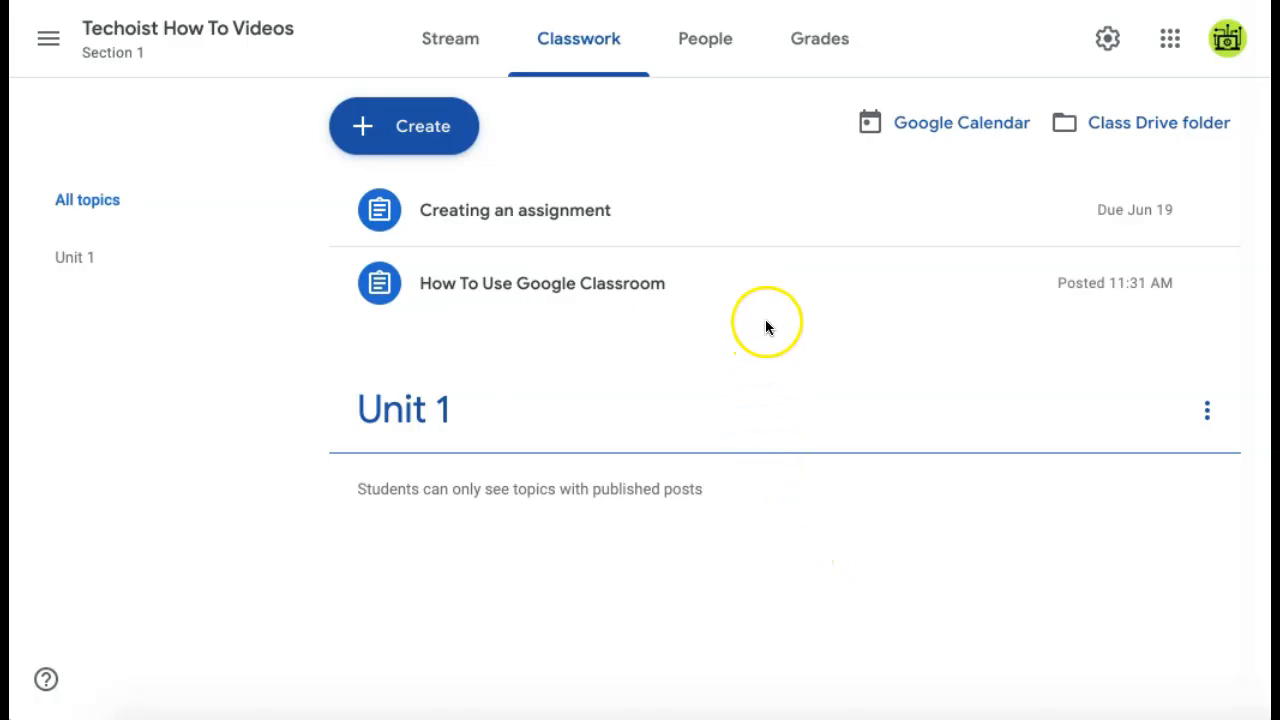
{"action": "left_click_drag", "start_coordinate": [719, 284], "coordinate": [700, 380]}
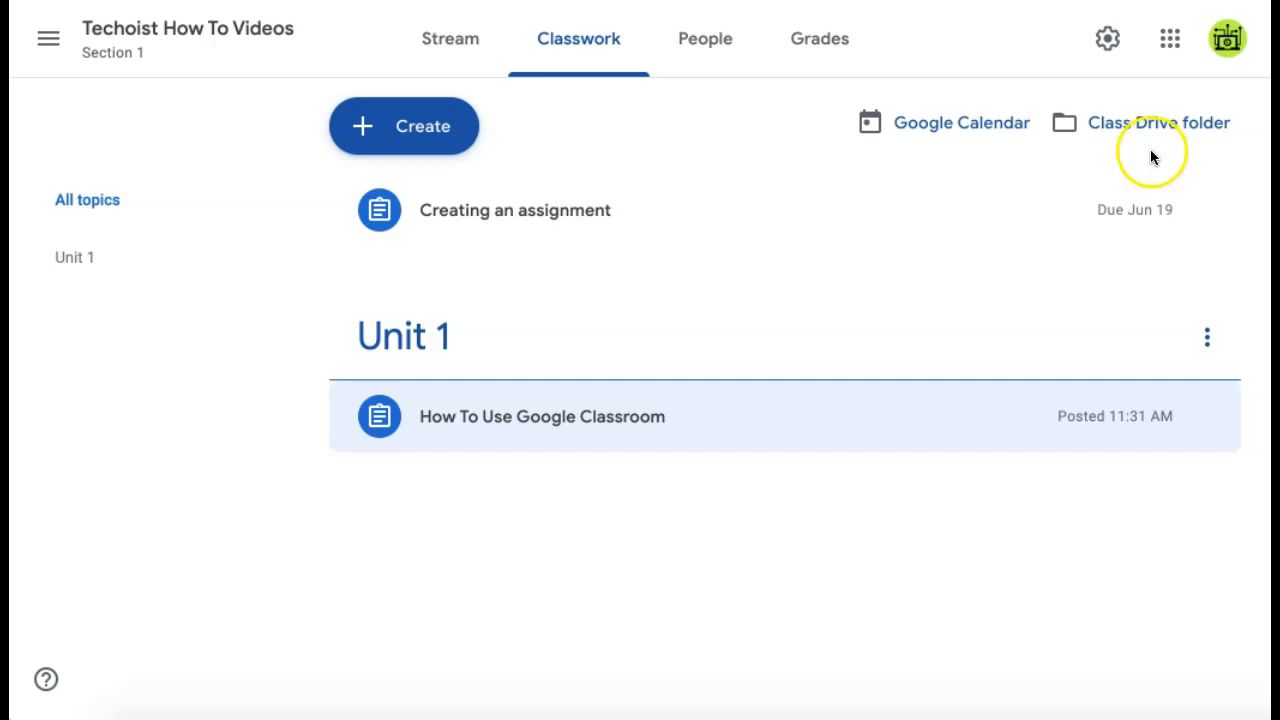
{"action": "left_click", "coordinate": [848, 48]}
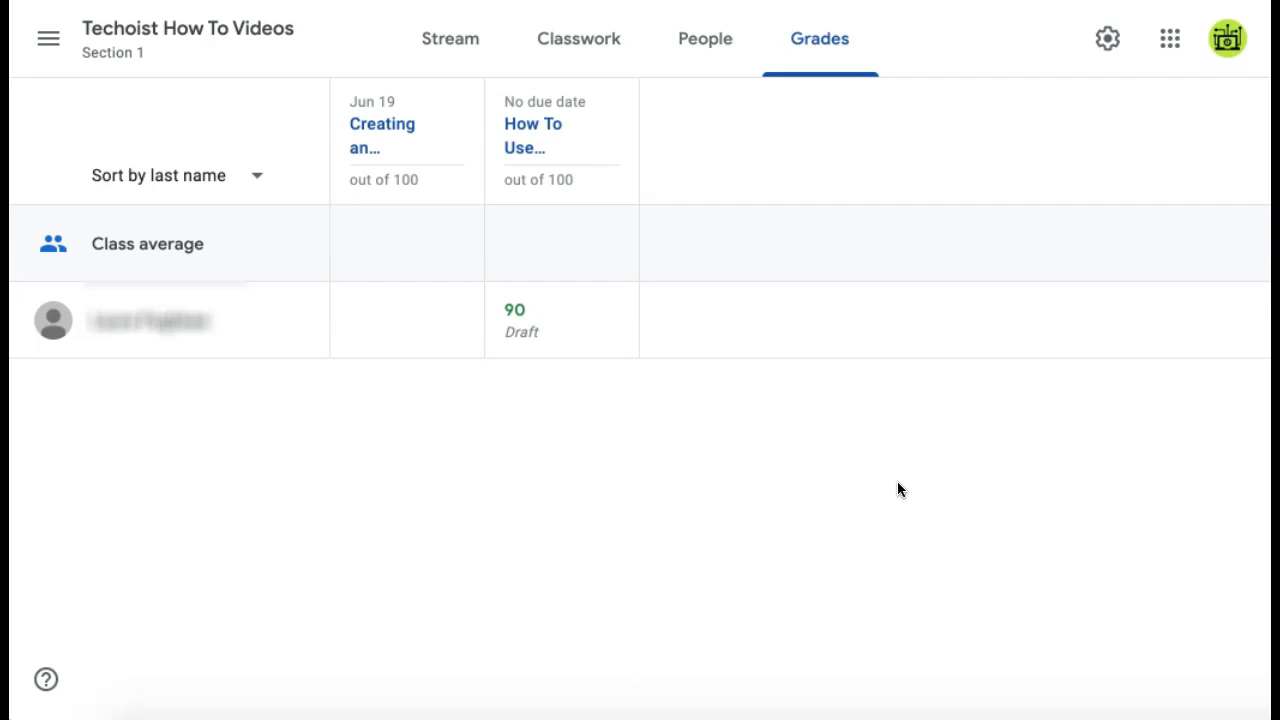
Step: Change the student's draft grade from 90 to 95
{"action": "left_click", "coordinate": [543, 315]}
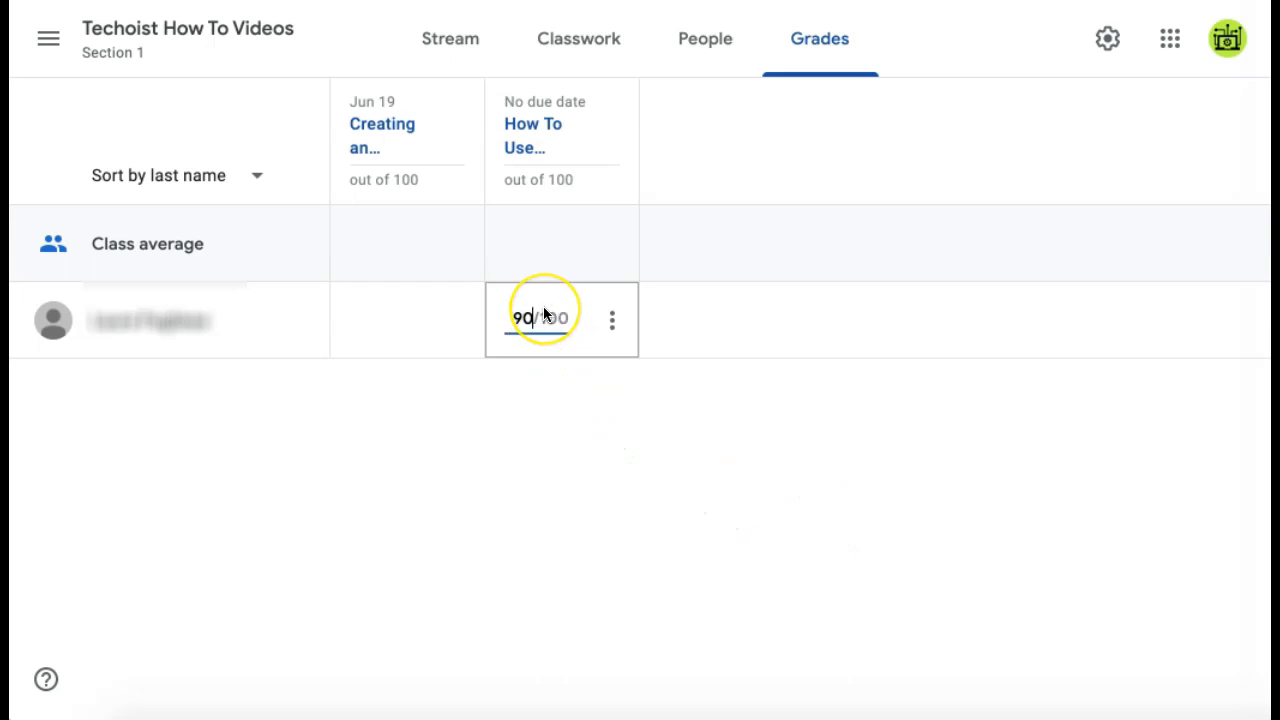
{"action": "key", "text": "BackSpace"}
{"action": "type", "text": "5"}
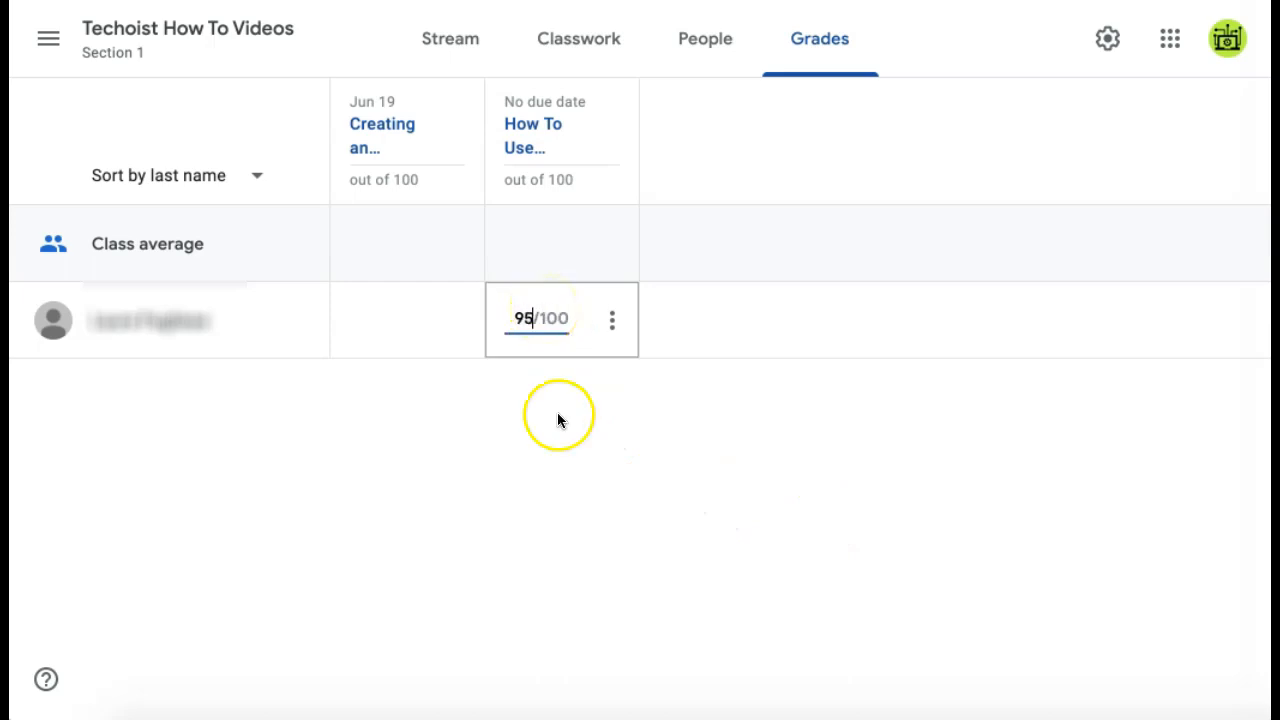
{"action": "left_click", "coordinate": [586, 468]}
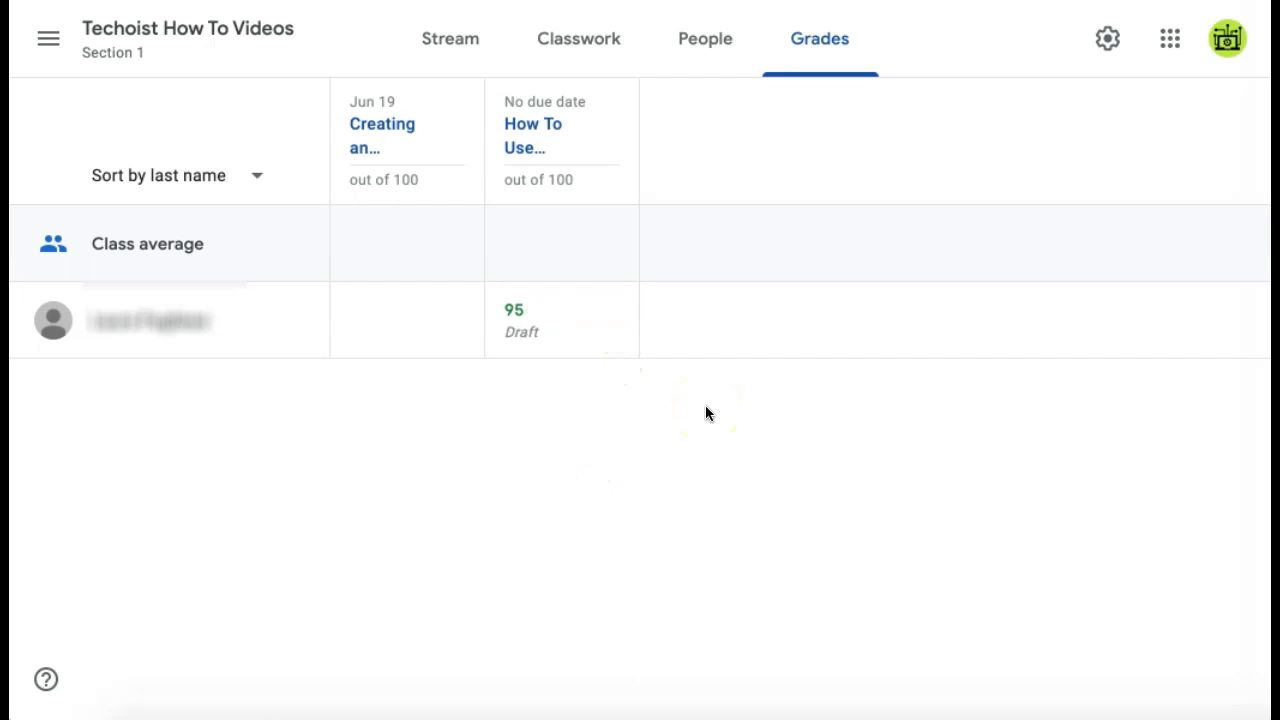
Step: Look at the grade's actions menu without returning it, then go to class settings
{"action": "mouse_move", "coordinate": [609, 340]}
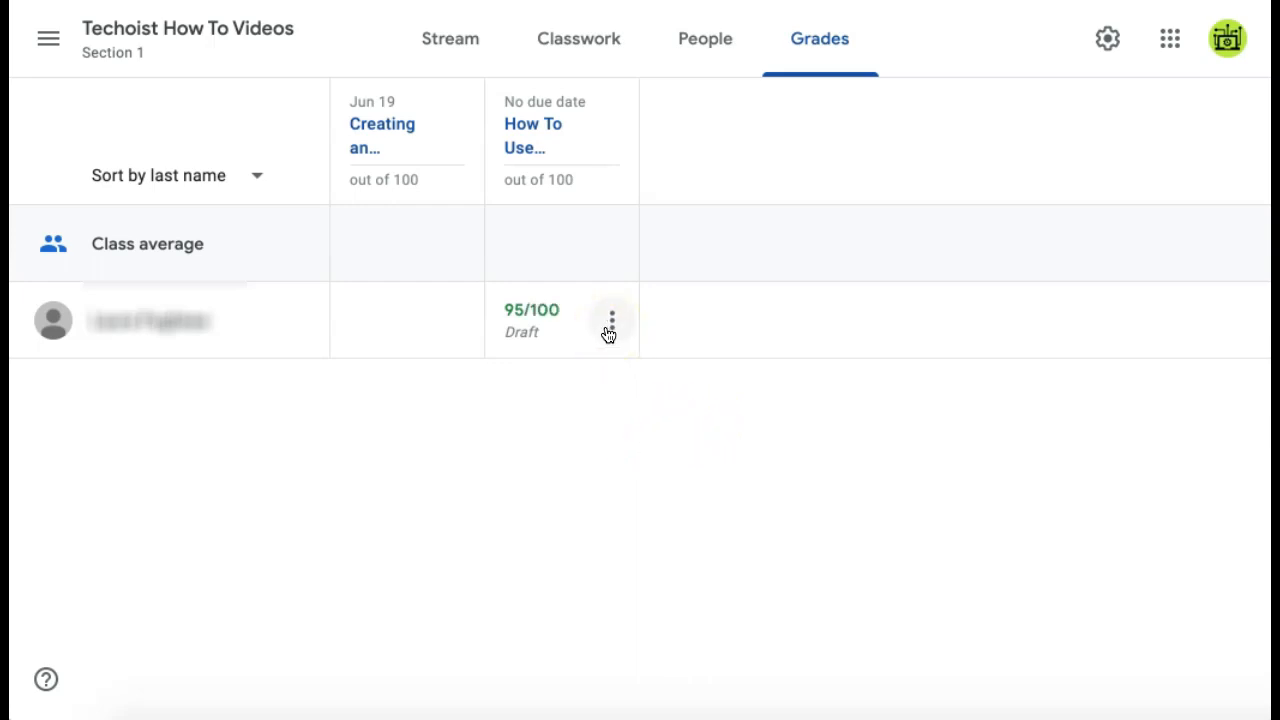
{"action": "left_click", "coordinate": [610, 322]}
{"action": "left_click", "coordinate": [617, 383]}
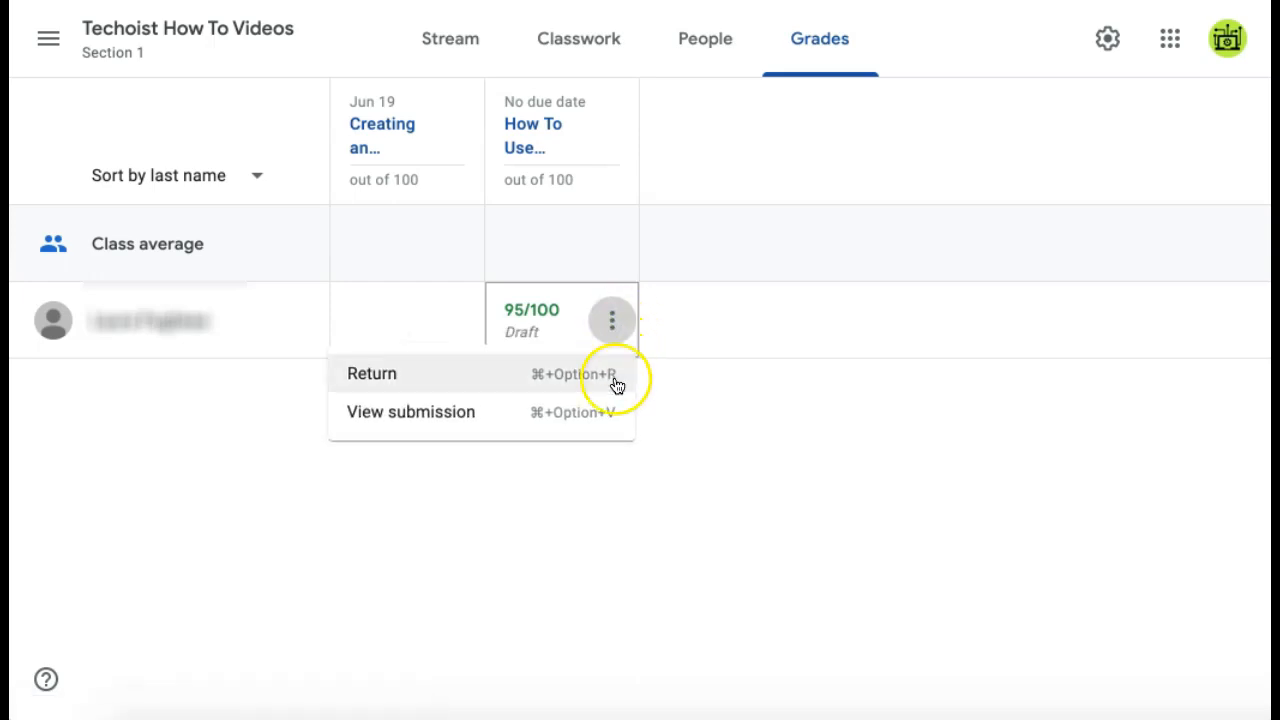
{"action": "left_click", "coordinate": [753, 511]}
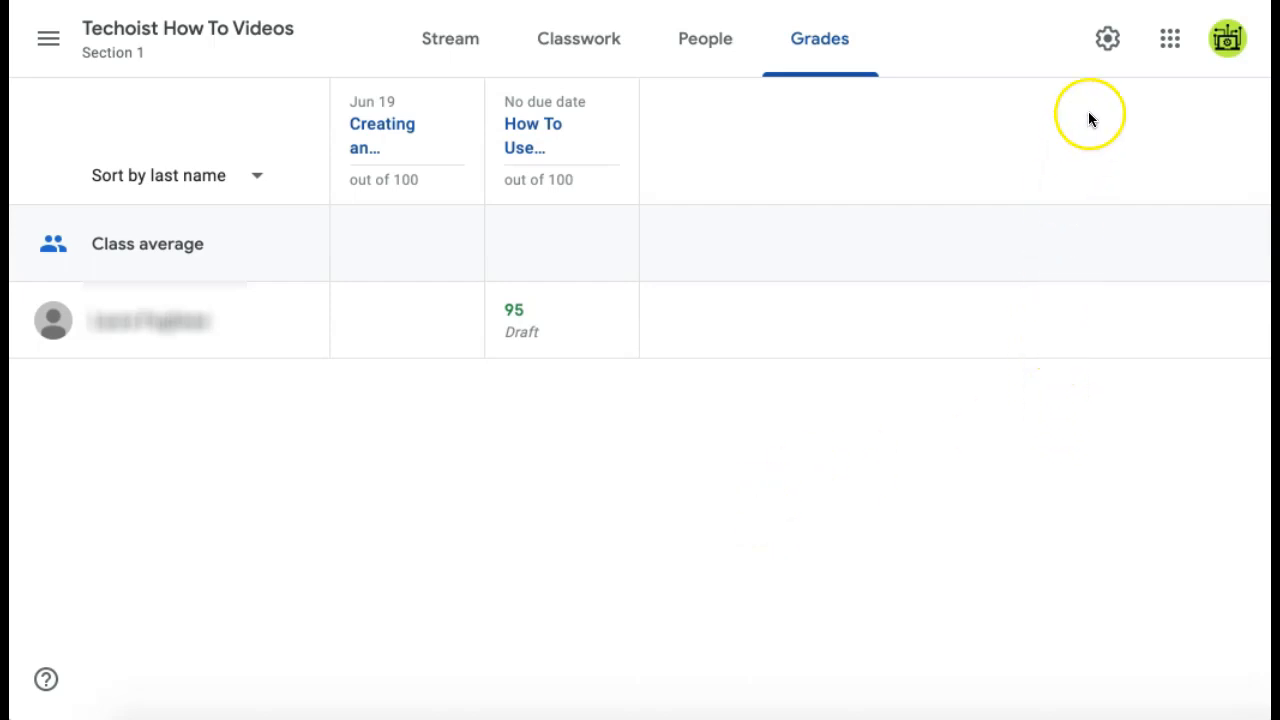
{"action": "left_click", "coordinate": [1108, 42]}
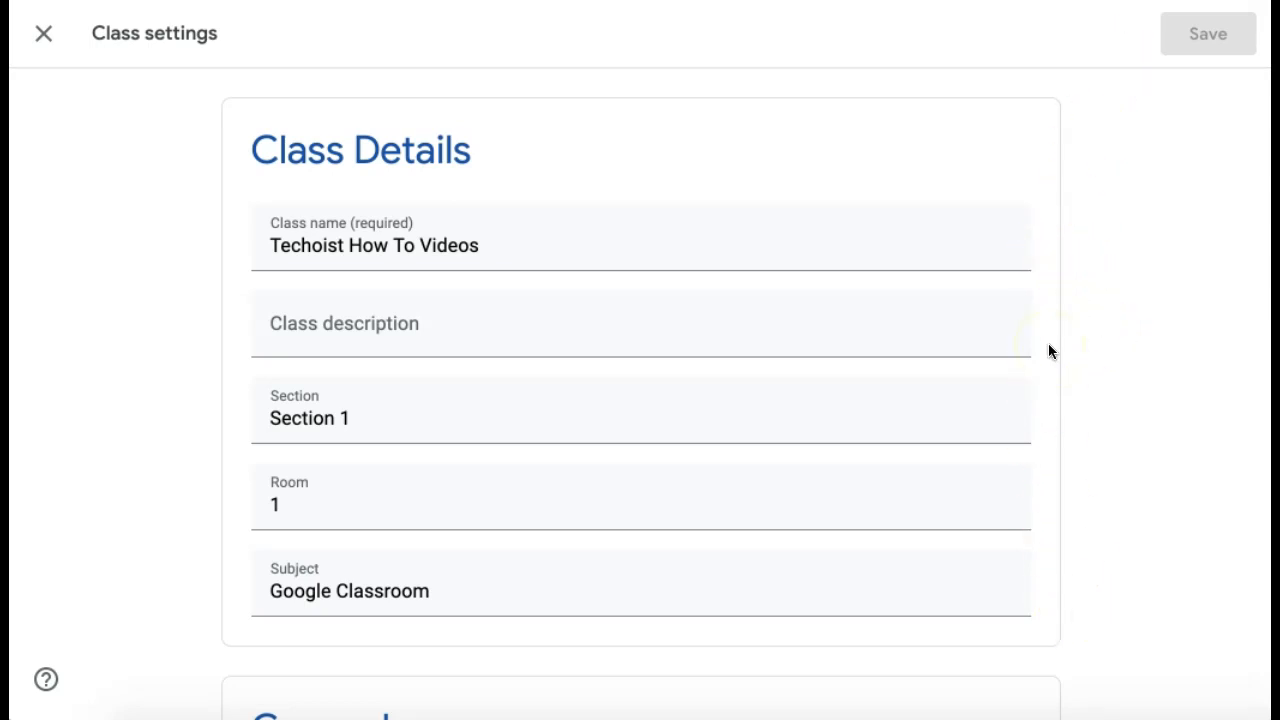
Step: Review the Stream posting and Classwork on the stream options, leaving both unchanged
{"action": "scroll", "coordinate": [1050, 350], "scroll_direction": "down", "scroll_amount": 1}
{"action": "scroll", "coordinate": [1049, 351], "scroll_direction": "down", "scroll_amount": 3}
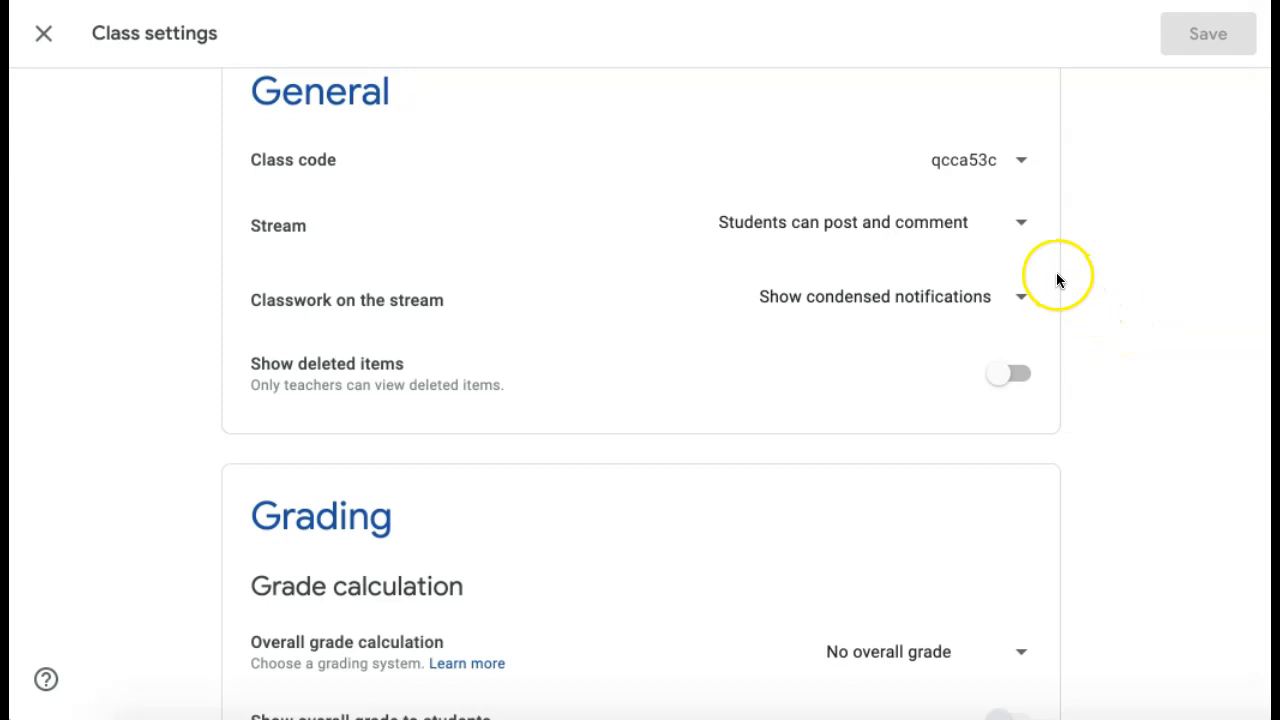
{"action": "left_click", "coordinate": [1024, 228]}
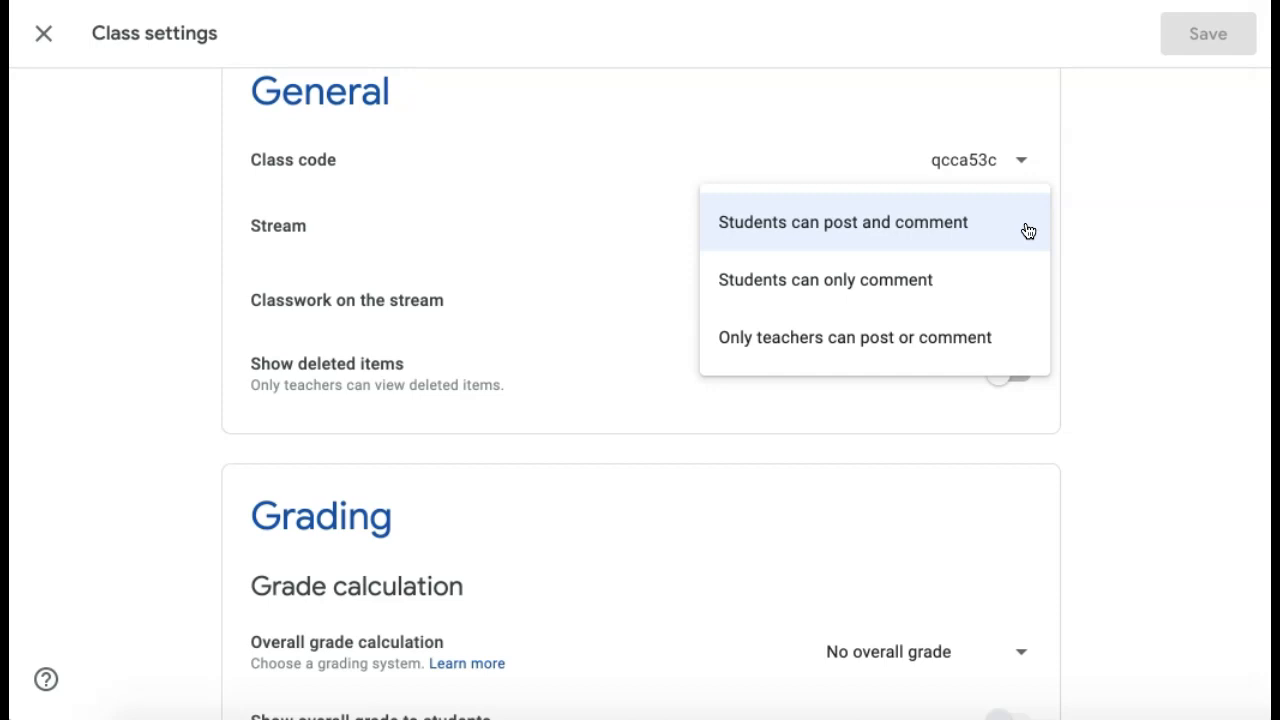
{"action": "left_click", "coordinate": [1123, 198]}
{"action": "left_click", "coordinate": [1027, 298]}
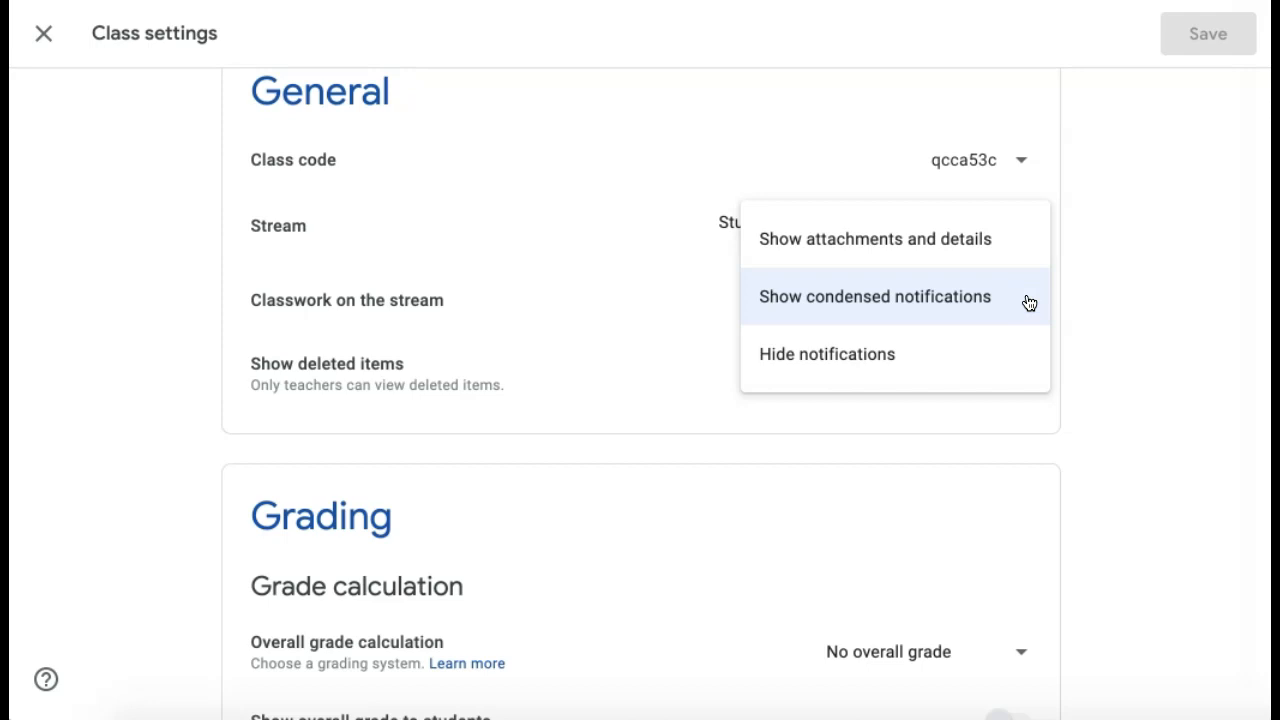
{"action": "left_click", "coordinate": [1114, 278]}
Step: Check the overall grade calculation choices, keep No overall grade, and leave settings unsaved
{"action": "scroll", "coordinate": [1116, 283], "scroll_direction": "down", "scroll_amount": 1}
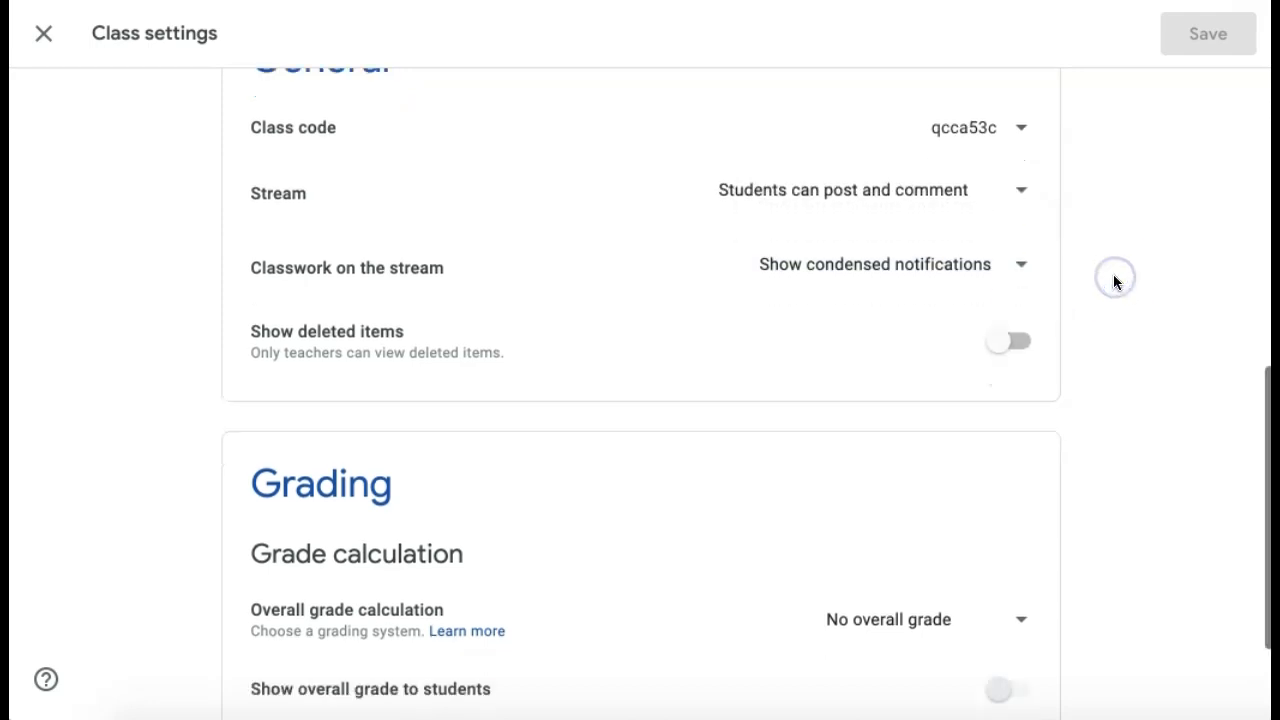
{"action": "scroll", "coordinate": [1116, 283], "scroll_direction": "down", "scroll_amount": 2}
{"action": "left_click", "coordinate": [1063, 502]}
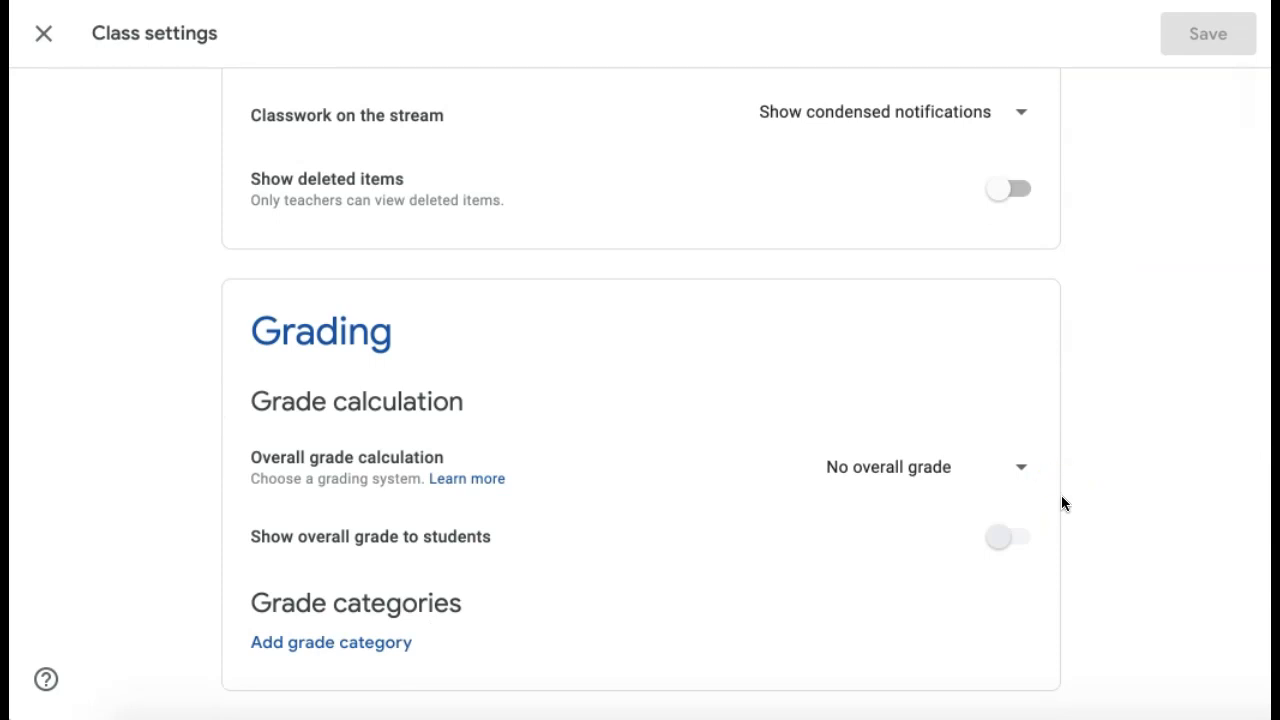
{"action": "left_click", "coordinate": [1083, 480]}
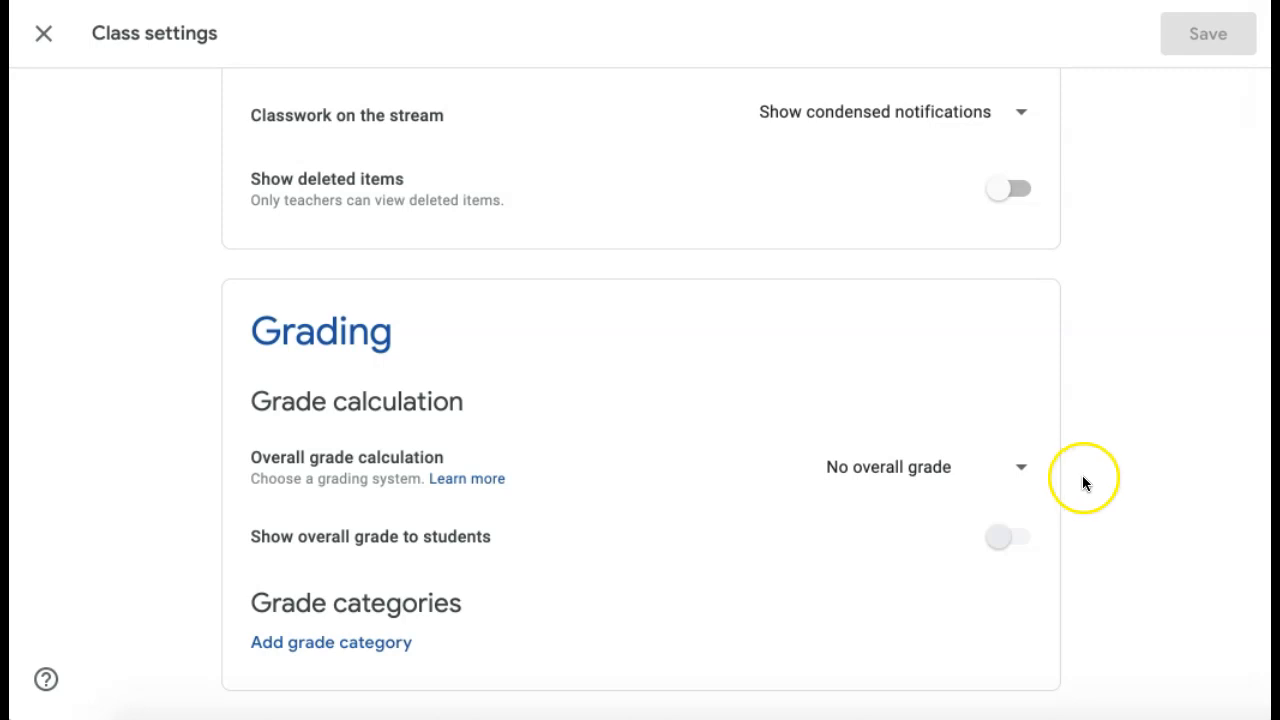
{"action": "left_click", "coordinate": [1022, 469]}
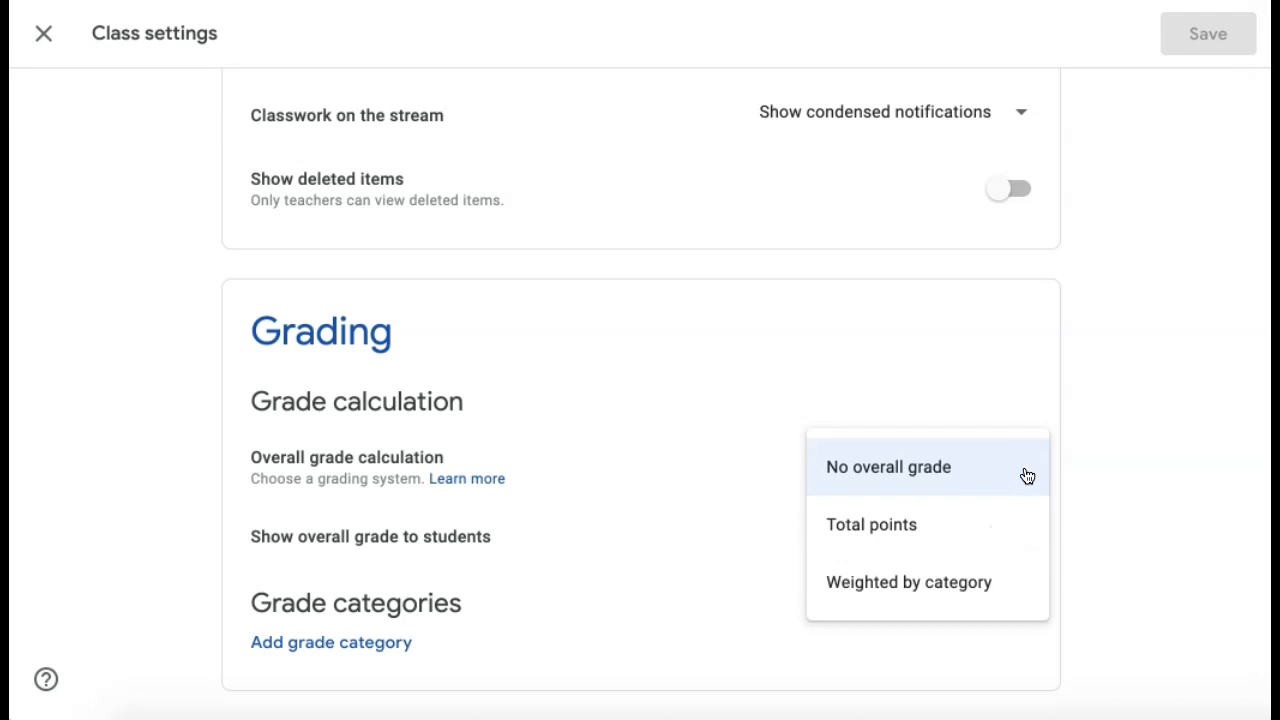
{"action": "left_click", "coordinate": [1029, 511]}
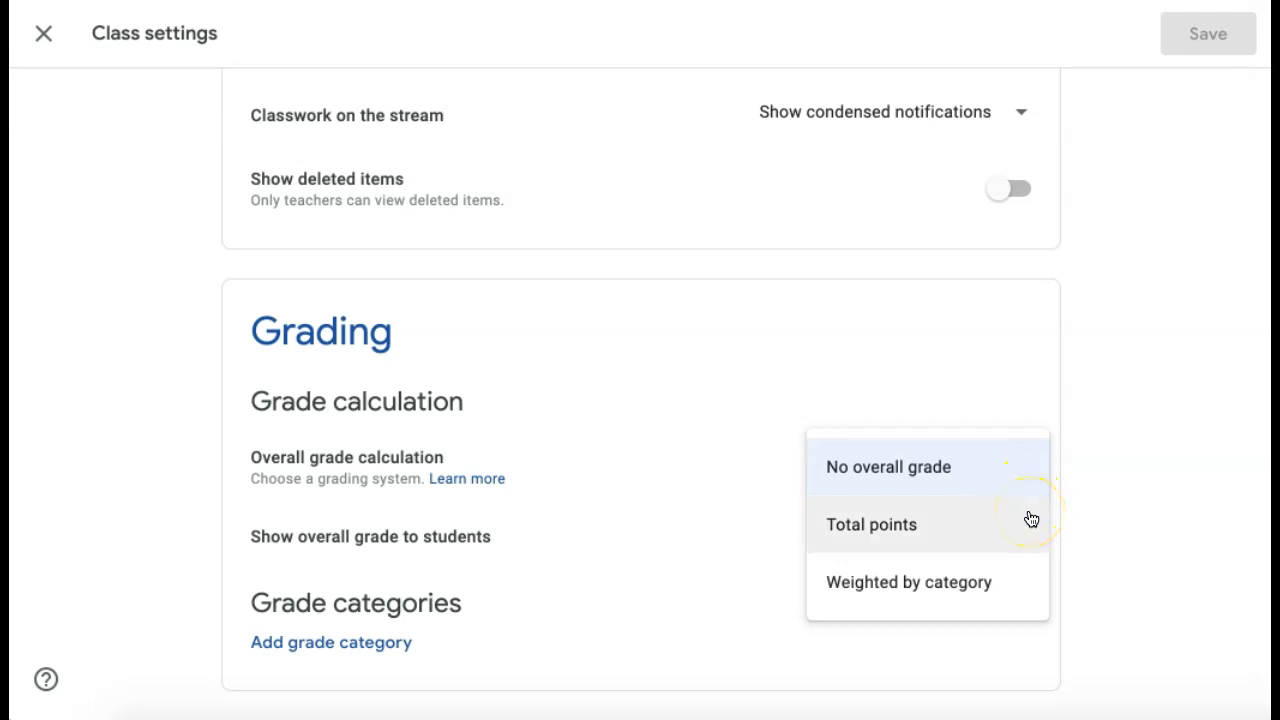
{"action": "left_click", "coordinate": [1032, 581]}
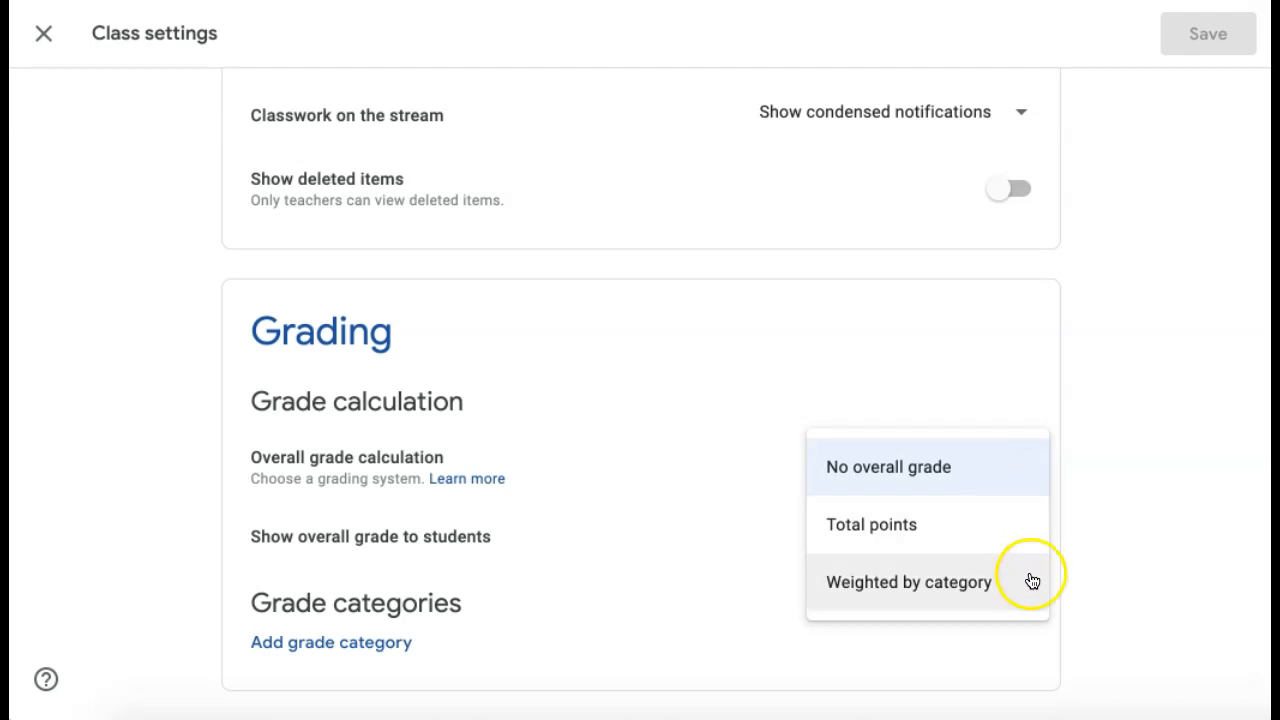
{"action": "left_click", "coordinate": [1089, 532]}
{"action": "key", "text": "Escape"}
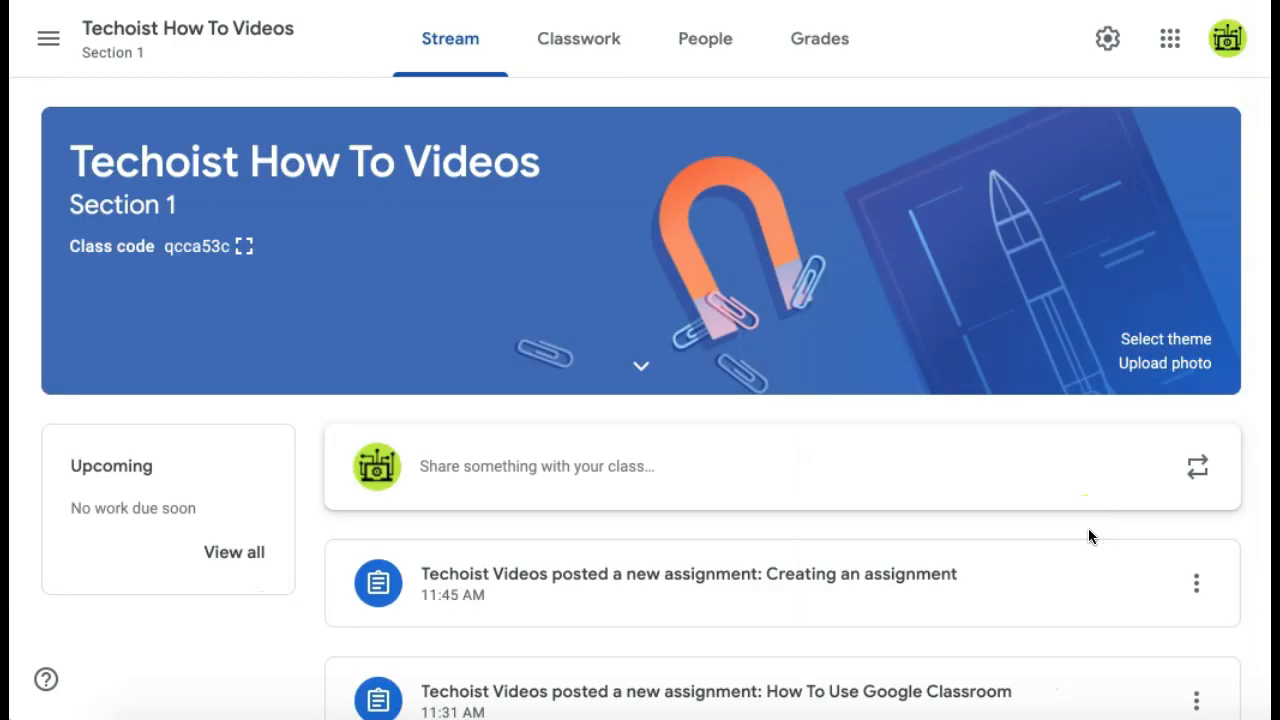